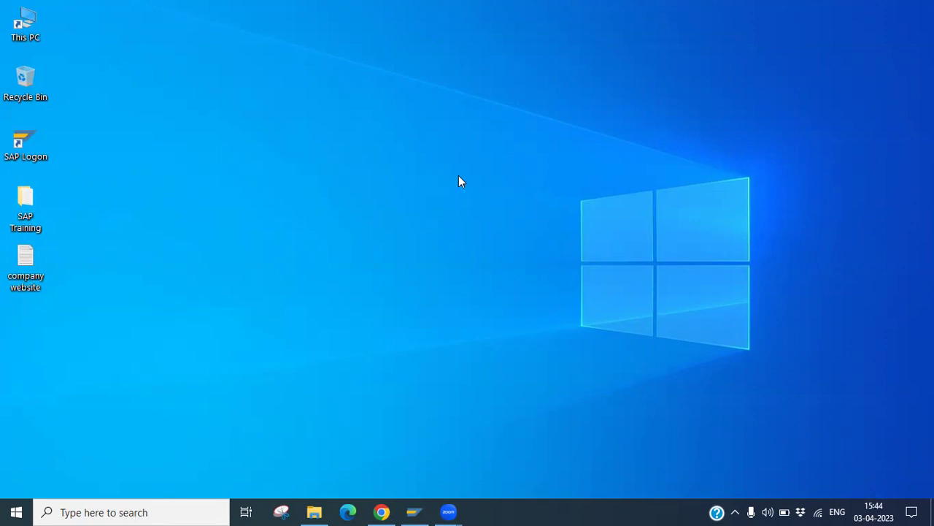
# Step: Open the ECC connection's properties in SAP Logon 750
pyautogui.click(414, 511)
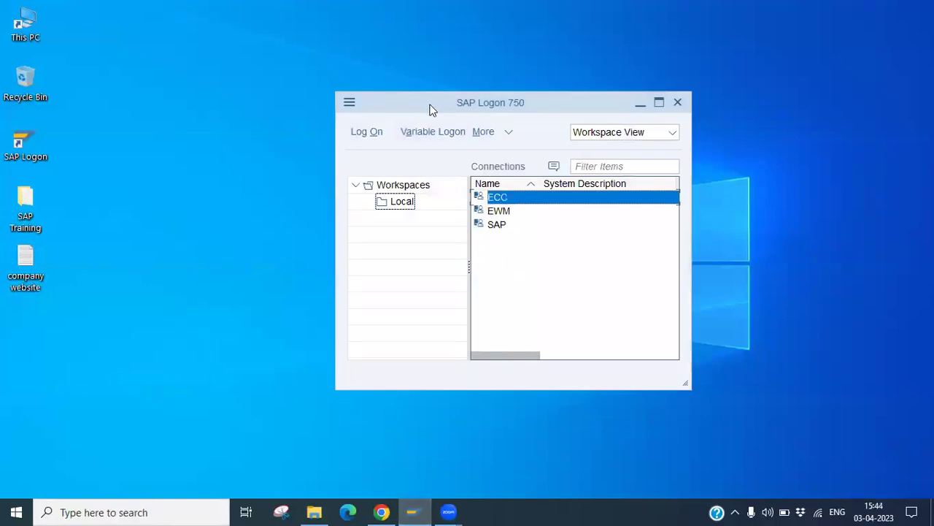
pyautogui.moveTo(432, 108); pyautogui.dragTo(332, 68)
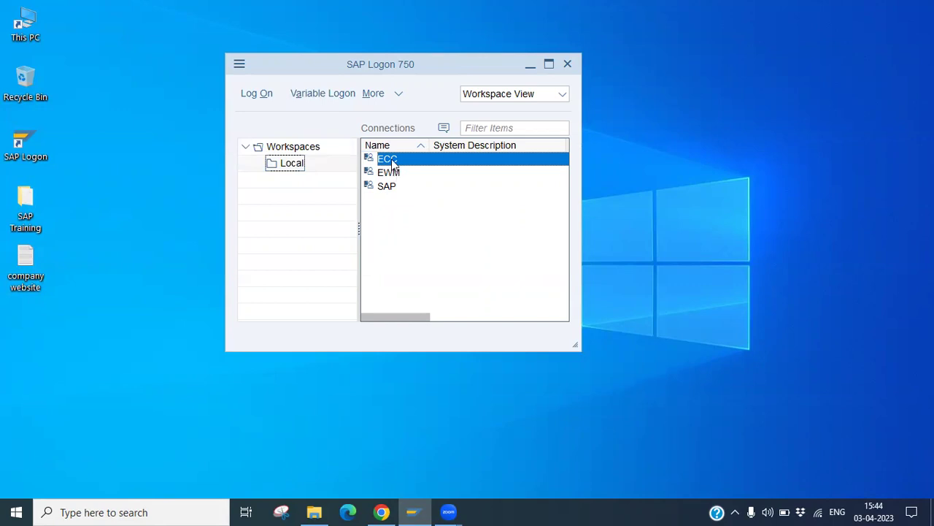
pyautogui.rightClick(392, 159)
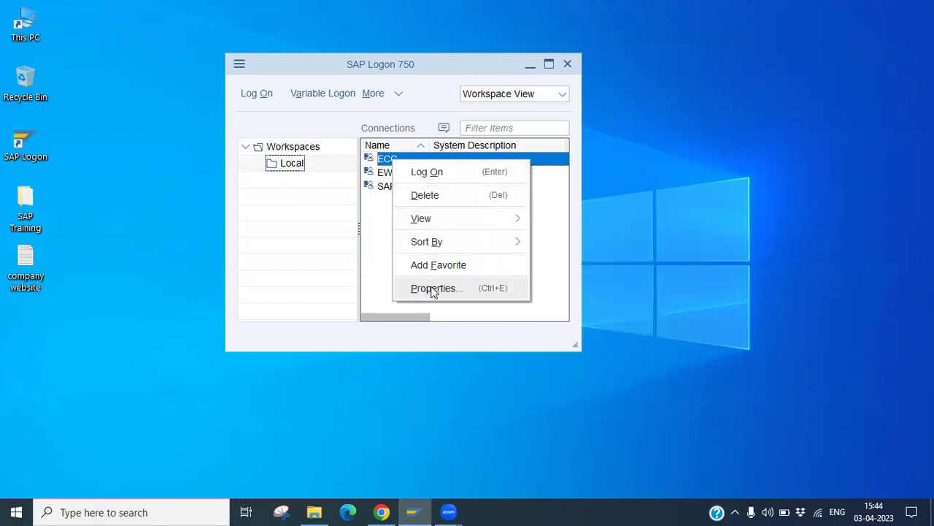
pyautogui.moveTo(427, 212)
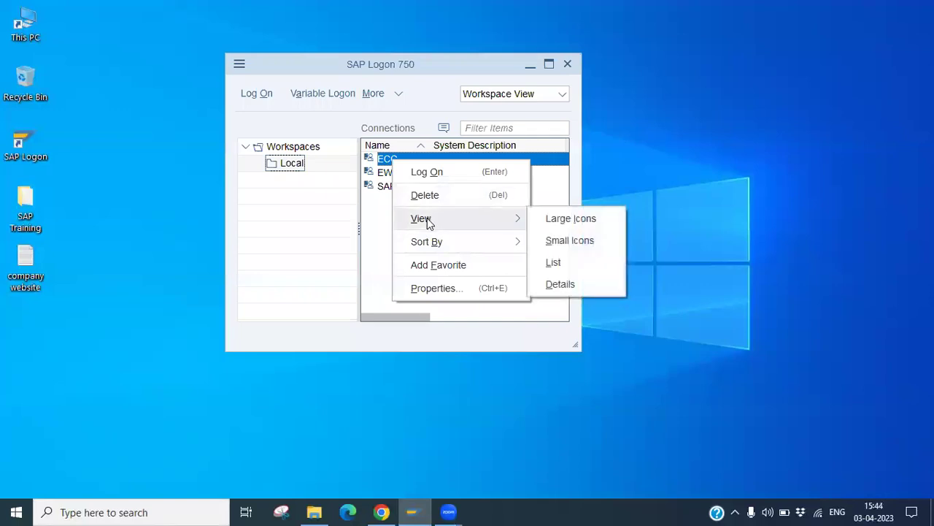
pyautogui.click(432, 288)
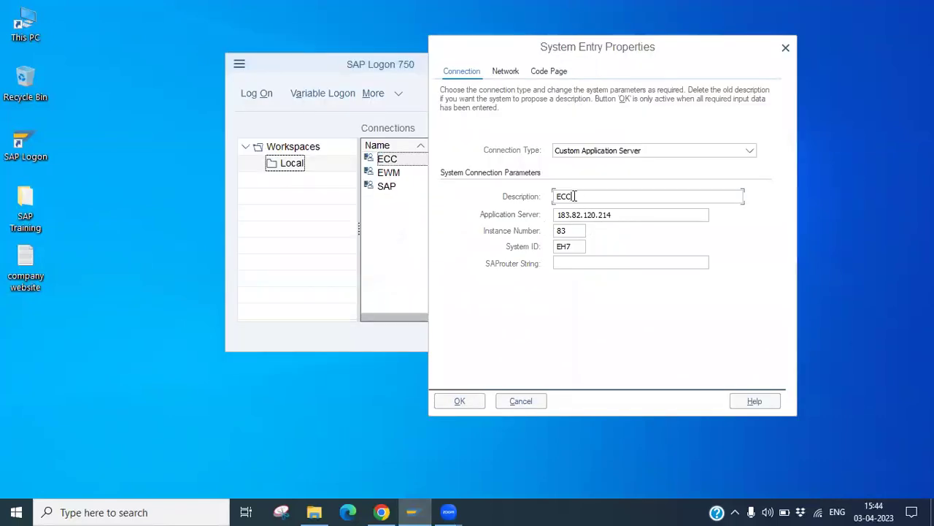
# Step: Review ECC's application server and system ID EH7, then close the properties unchanged
pyautogui.moveTo(574, 195); pyautogui.dragTo(554, 196)
pyautogui.moveTo(628, 214); pyautogui.dragTo(557, 231)
pyautogui.moveTo(576, 246); pyautogui.dragTo(556, 247)
pyautogui.click(784, 49)
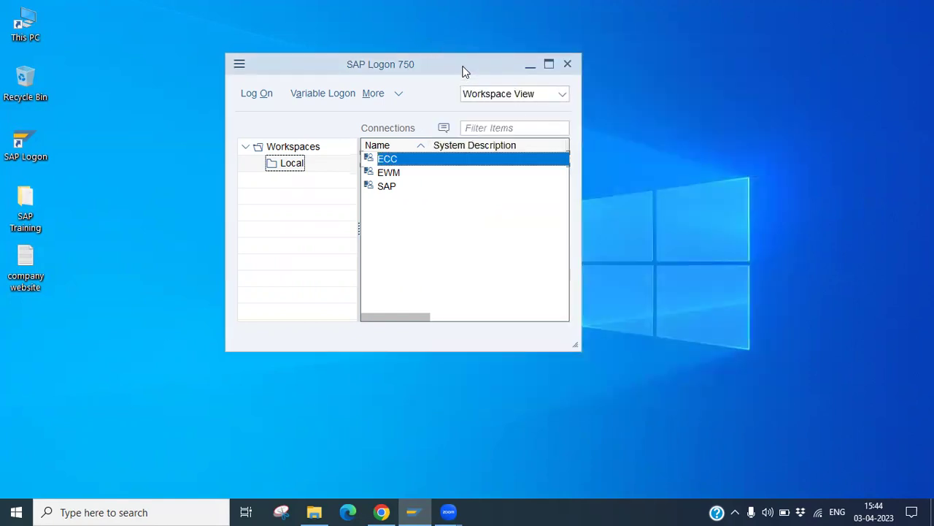
pyautogui.moveTo(504, 59); pyautogui.dragTo(547, 52)
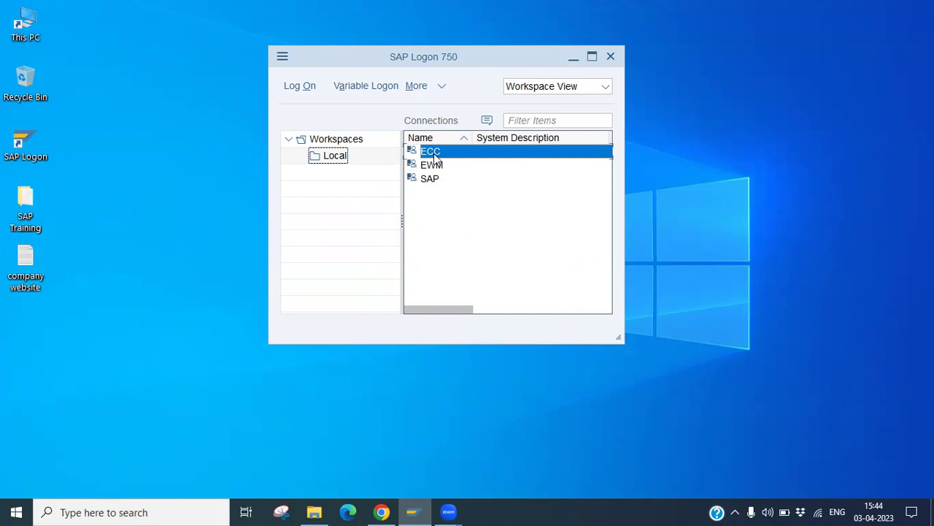
# Step: Log on to ECC with the user name copied from the Gmail message and the account password
pyautogui.doubleClick(434, 154)
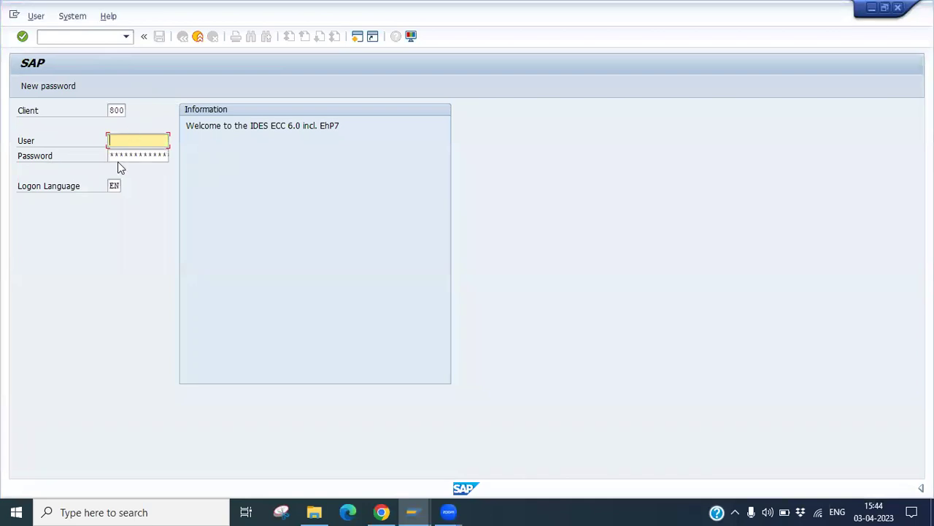
pyautogui.moveTo(382, 511)
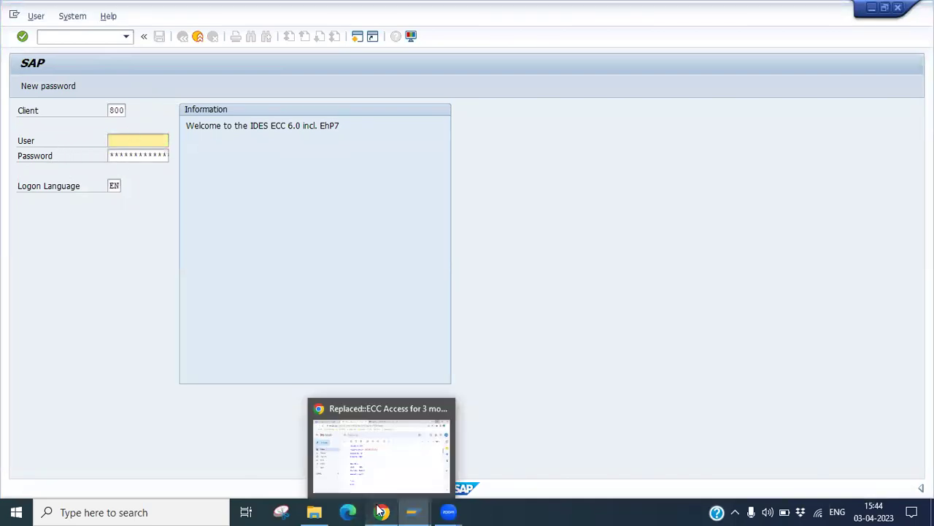
pyautogui.click(350, 434)
pyautogui.moveTo(313, 345); pyautogui.dragTo(354, 347)
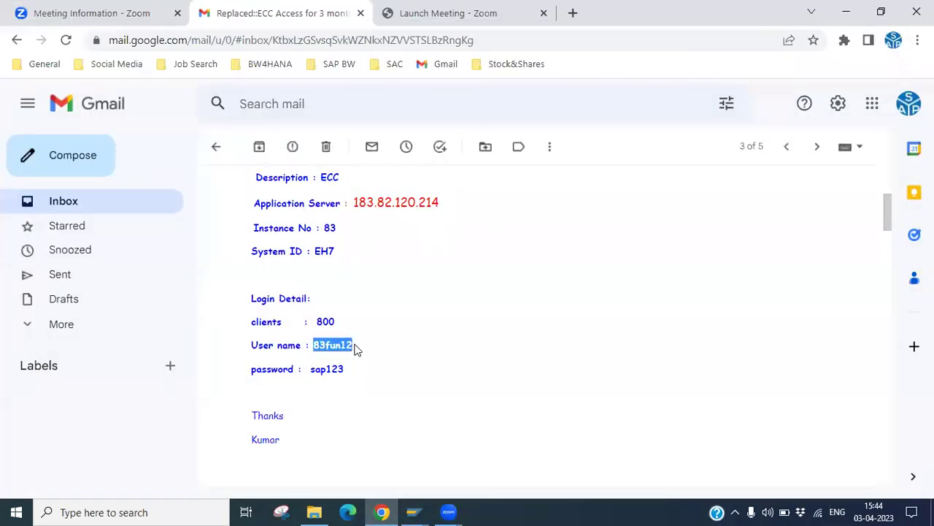
pyautogui.hotkey('ctrl', 'c')
pyautogui.hotkey('alt', 'Tab')
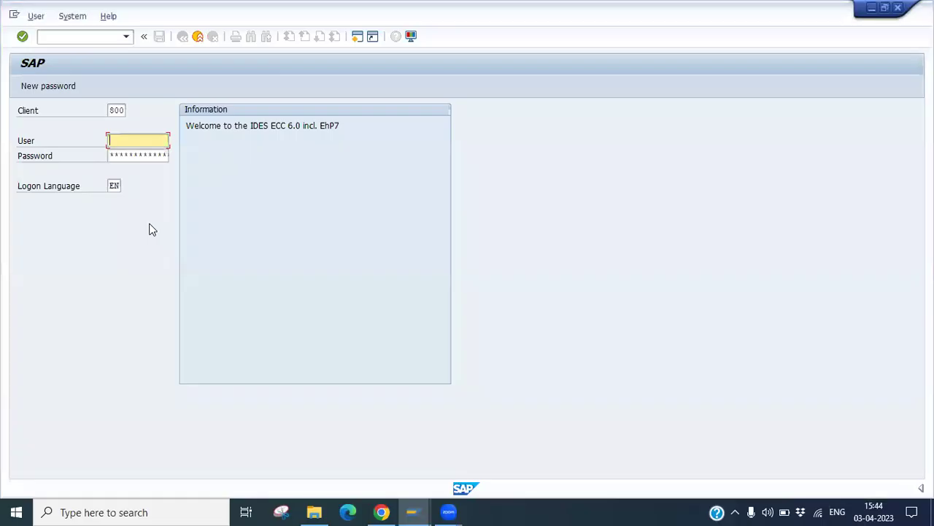
pyautogui.hotkey('ctrl', 'v')
pyautogui.press('Tab')
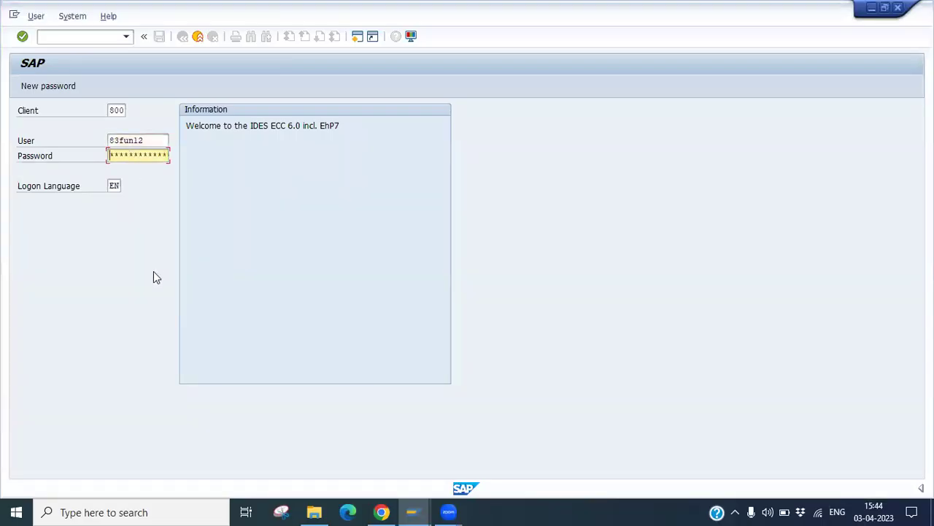
pyautogui.write('12345')
pyautogui.press('Return')
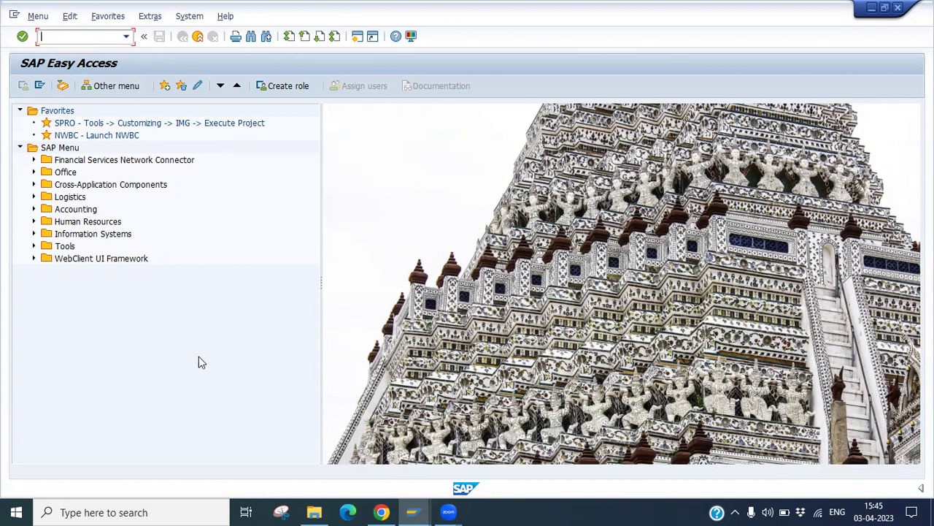
# Step: Run transaction SU01 from the command field
pyautogui.write('SU01')
pyautogui.moveTo(76, 36); pyautogui.dragTo(39, 37)
pyautogui.click(80, 37)
pyautogui.press('Return')
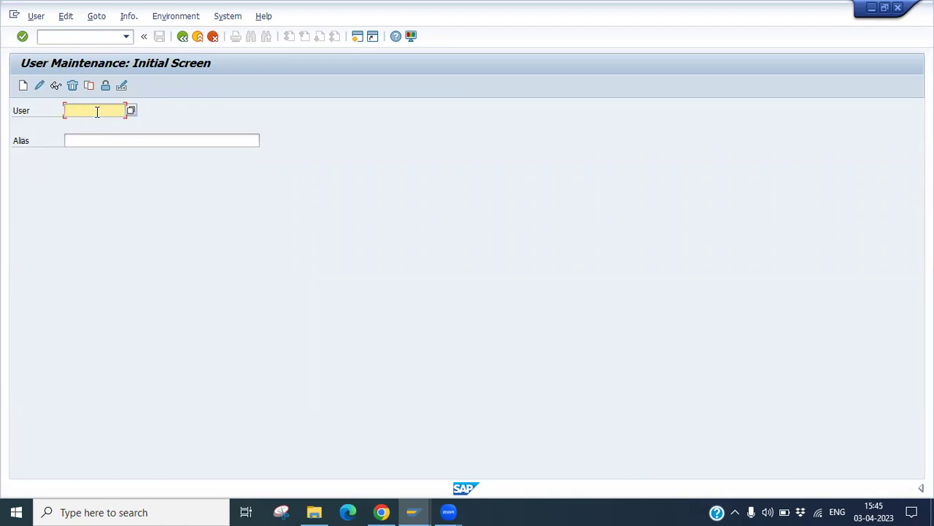
# Step: Display an existing TEST user's record in User Maintenance
pyautogui.write('TEST')
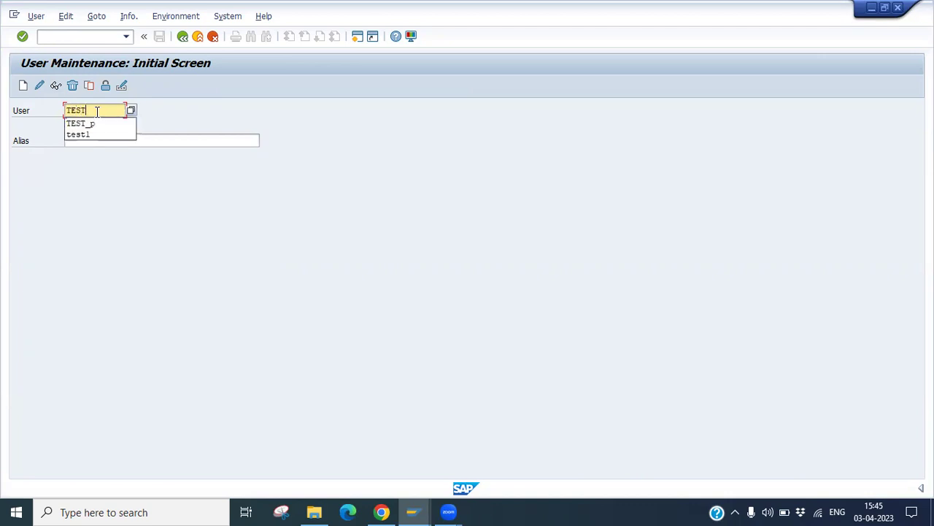
pyautogui.click(96, 134)
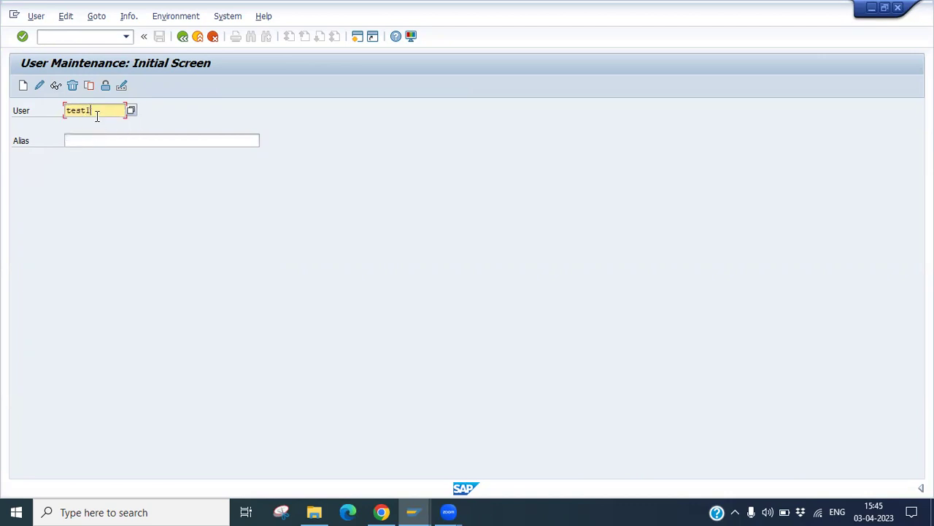
pyautogui.press('BackSpace')
pyautogui.write('_p')
pyautogui.click(56, 86)
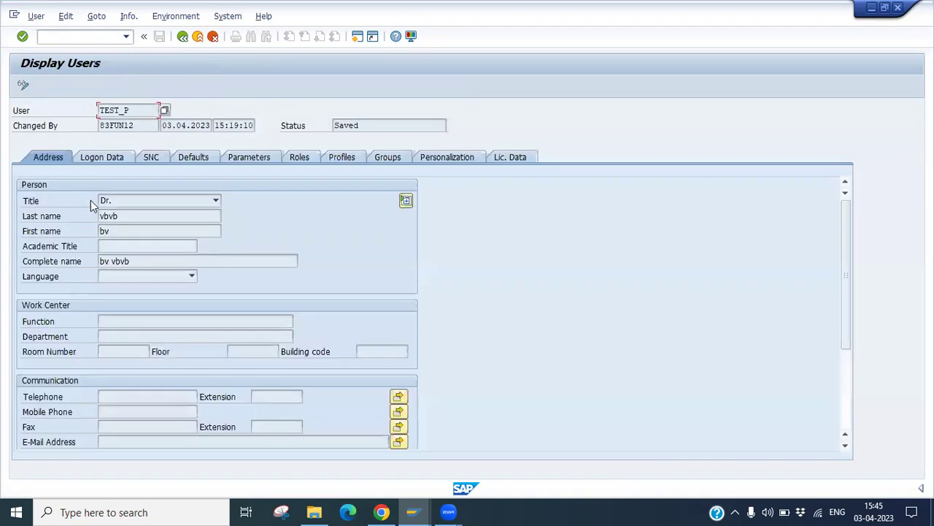
pyautogui.moveTo(130, 110); pyautogui.dragTo(97, 110)
pyautogui.moveTo(136, 110); pyautogui.dragTo(93, 110)
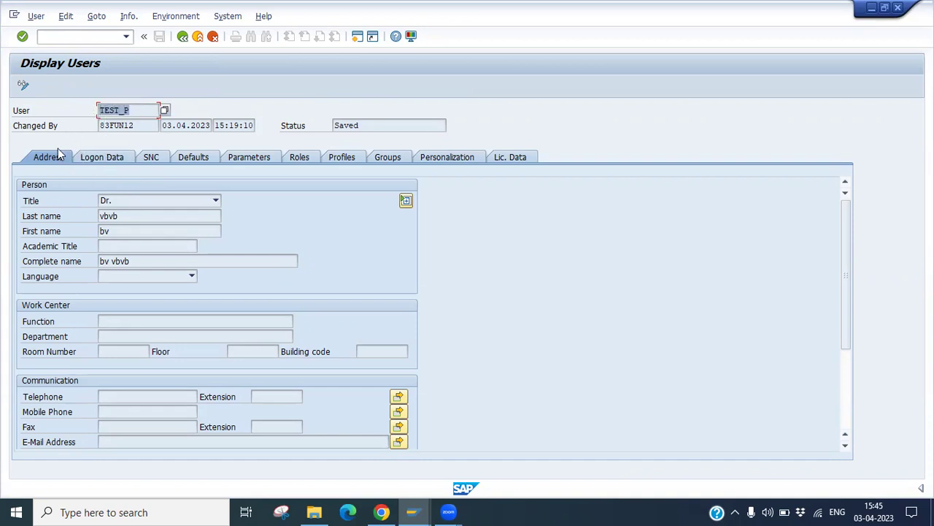
# Step: Browse its Logon Data, SNC, Defaults, Parameters, Roles and Groups tabs, noting change details and Saved status
pyautogui.click(112, 159)
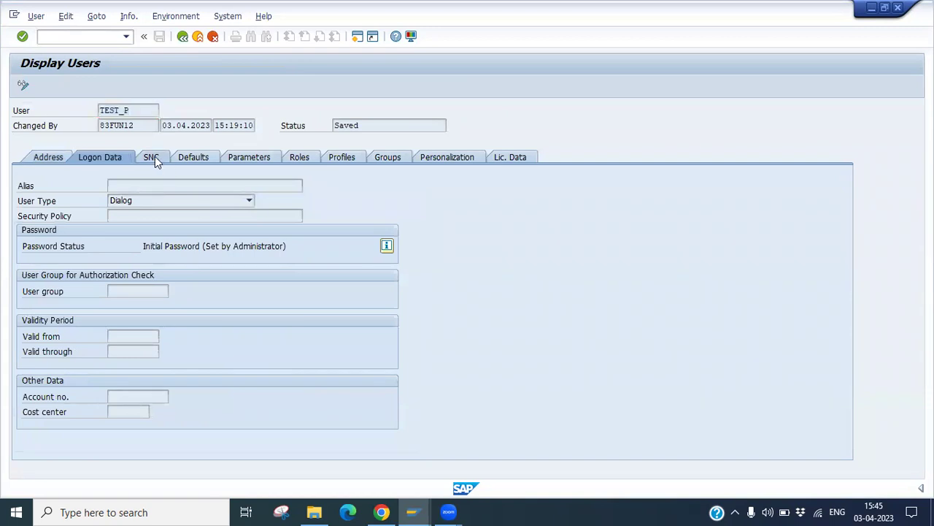
pyautogui.click(154, 158)
pyautogui.click(204, 160)
pyautogui.click(247, 162)
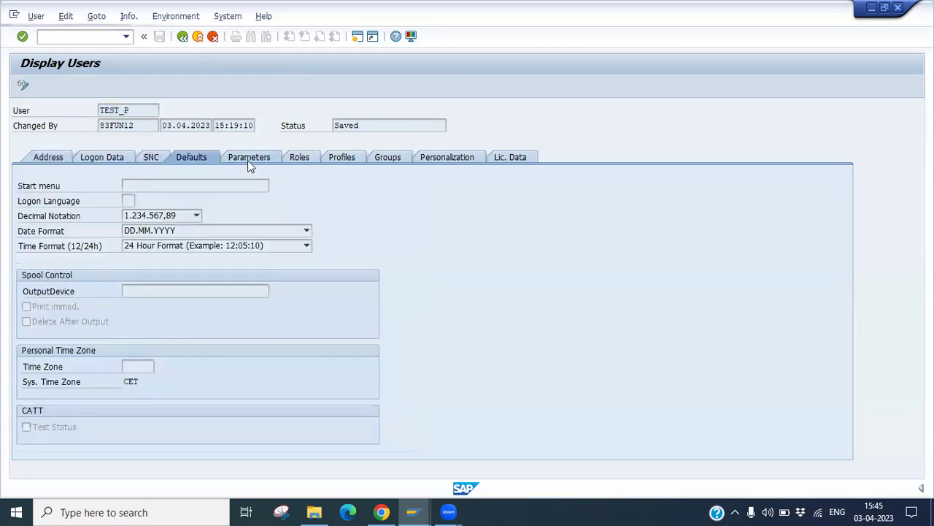
pyautogui.click(296, 162)
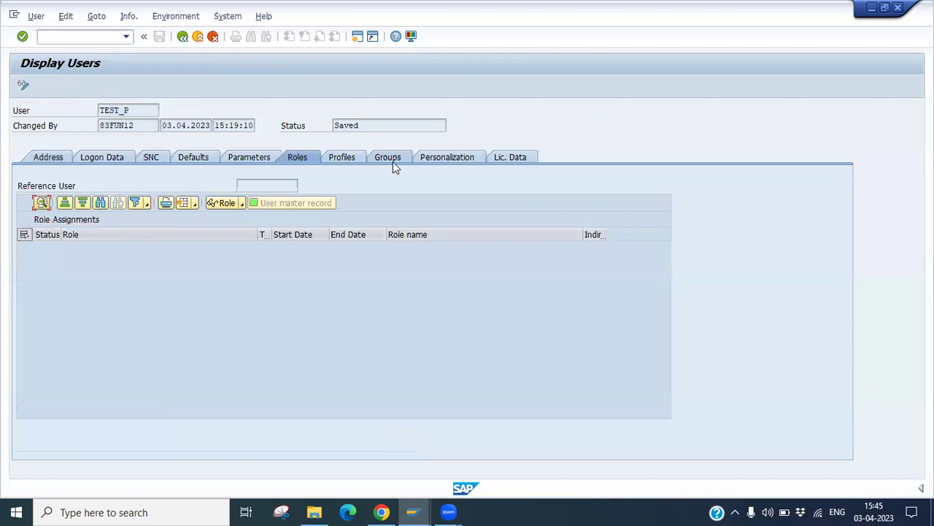
pyautogui.click(393, 161)
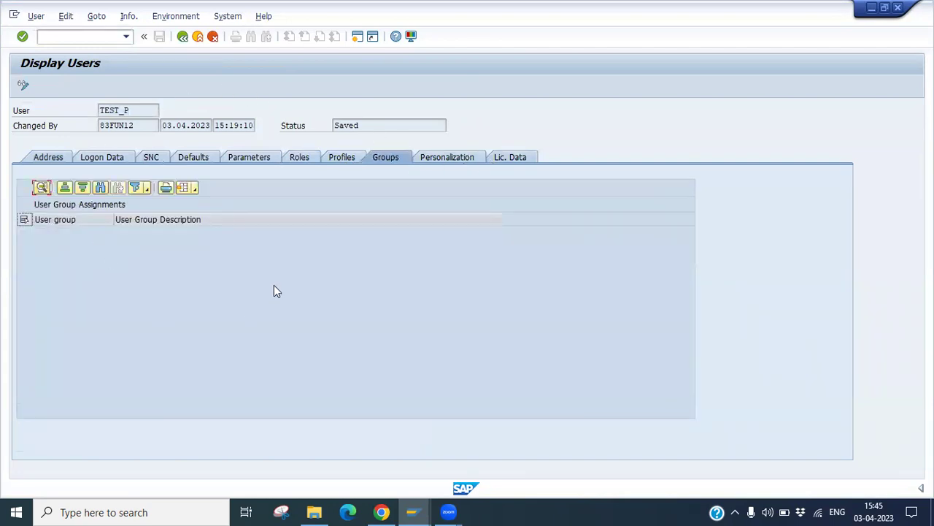
pyautogui.moveTo(138, 125); pyautogui.dragTo(101, 127)
pyautogui.click(175, 126)
pyautogui.moveTo(175, 125); pyautogui.dragTo(208, 126)
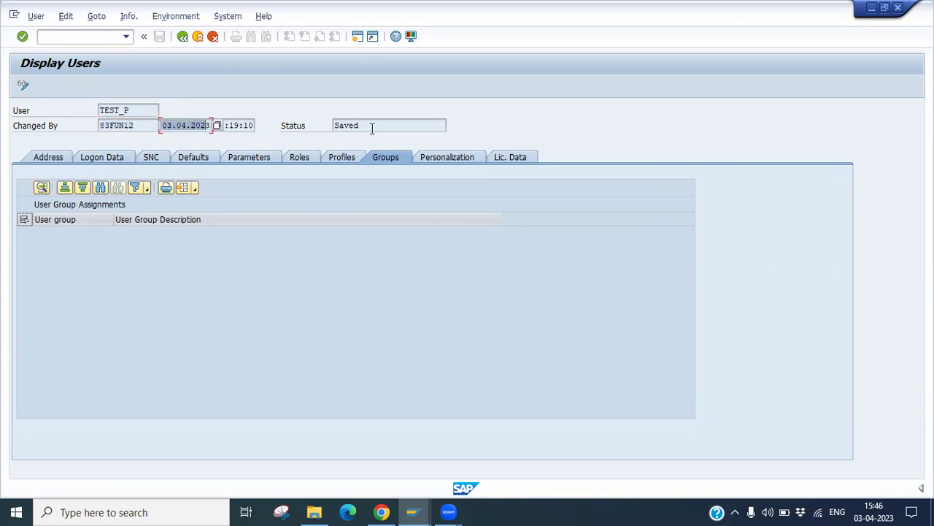
pyautogui.moveTo(371, 127); pyautogui.dragTo(335, 128)
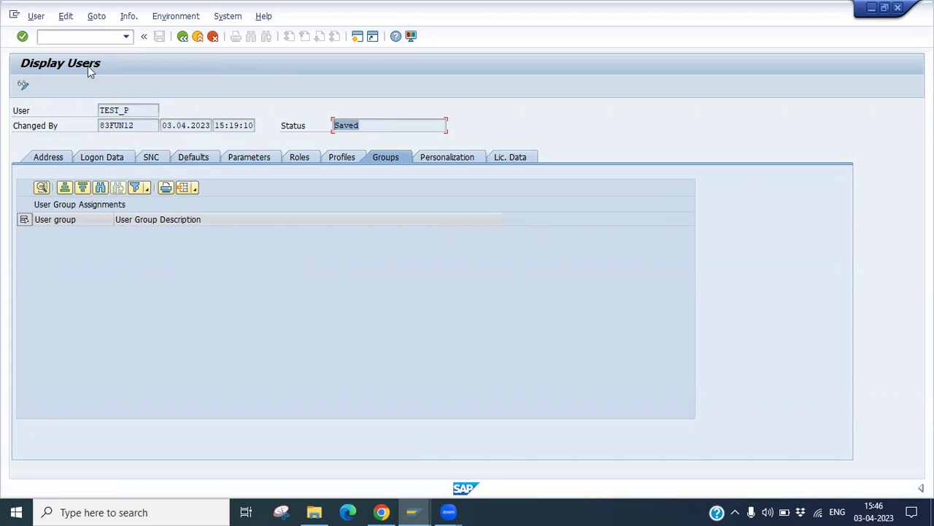
# Step: Go back and try creating user RAM, which is rejected as already existing
pyautogui.click(183, 39)
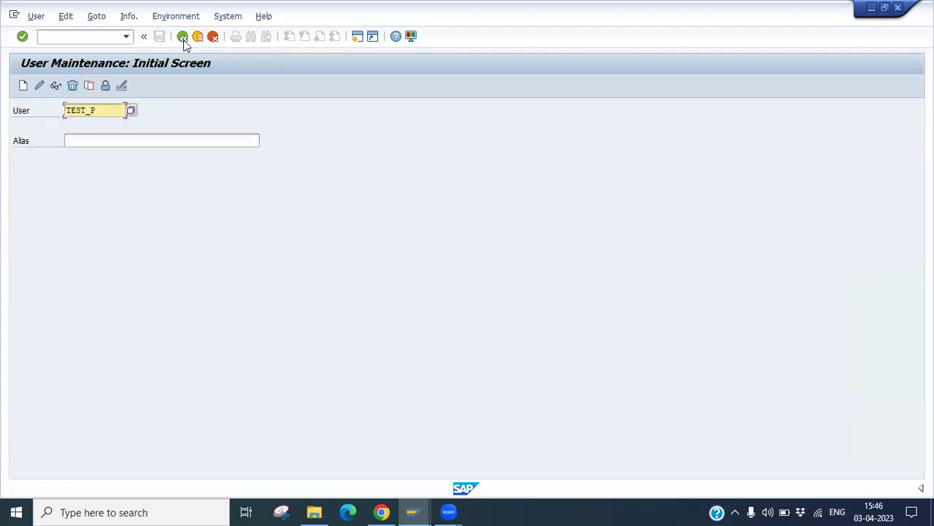
pyautogui.click(102, 111)
pyautogui.press('BackSpace')
pyautogui.press('BackSpace')
pyautogui.press('BackSpace')
pyautogui.press('BackSpace')
pyautogui.press('Escape')
pyautogui.write('RAM')
pyautogui.click(87, 139)
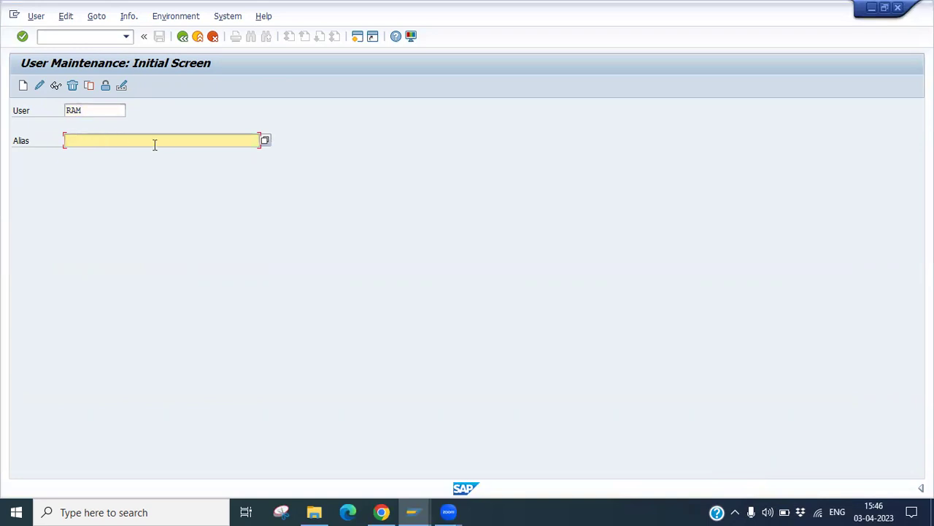
pyautogui.doubleClick(81, 110)
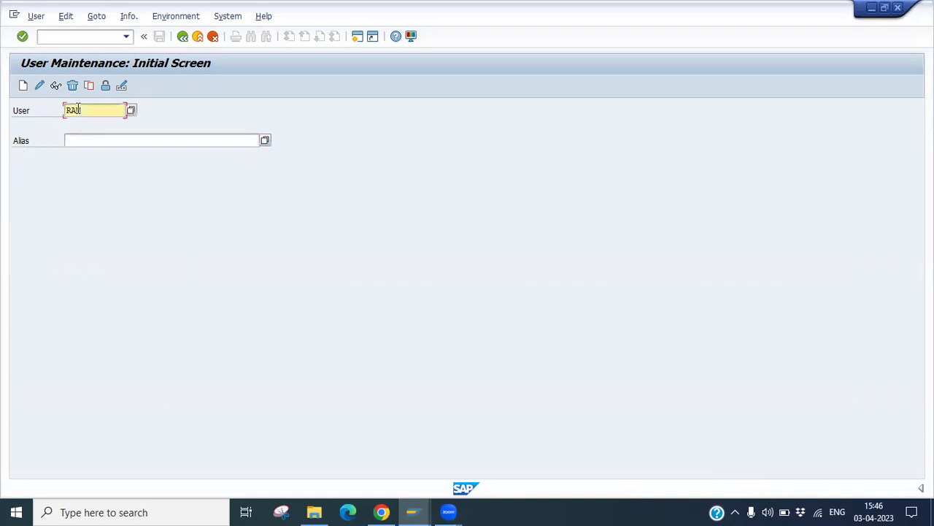
pyautogui.click(23, 86)
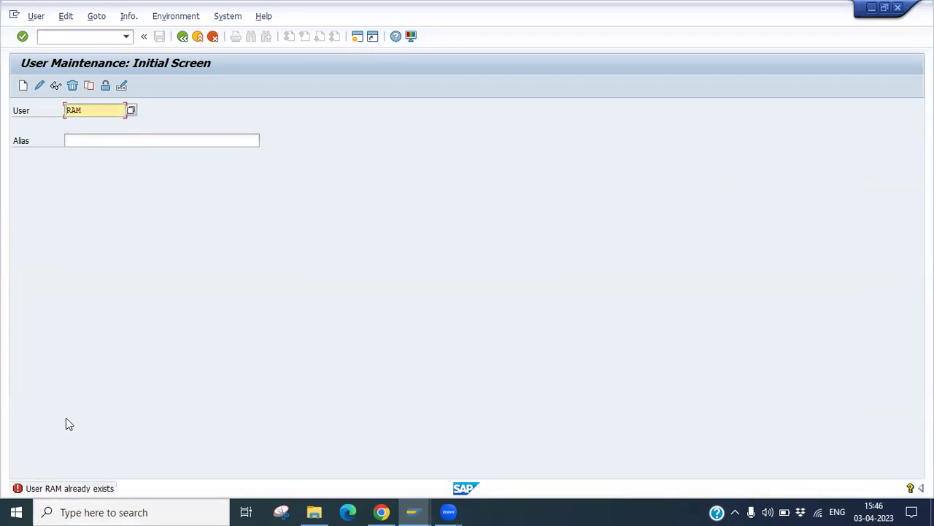
# Step: Change the user ID to RAM5 and create that user
pyautogui.click(92, 114)
pyautogui.write('5')
pyautogui.click(23, 86)
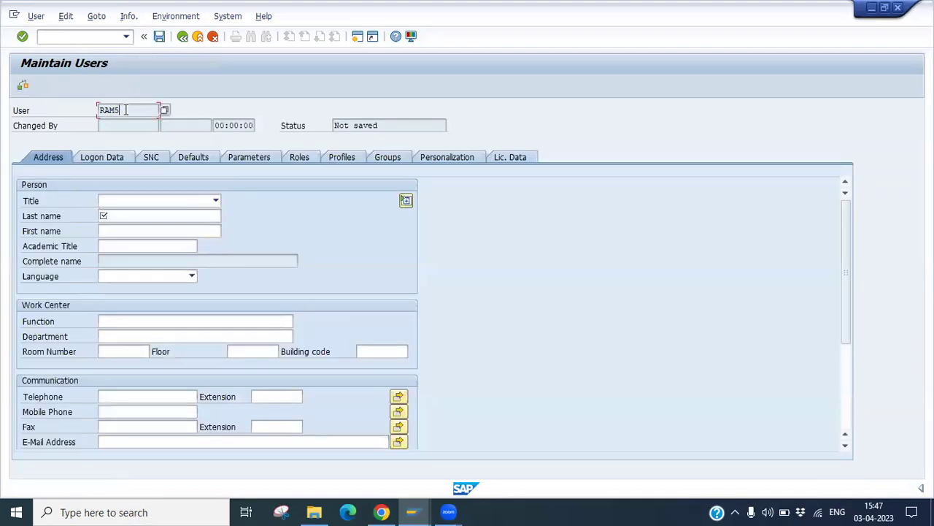
# Step: Set the new user's title to Mr
pyautogui.moveTo(125, 110); pyautogui.dragTo(98, 110)
pyautogui.click(133, 106)
pyautogui.doubleClick(134, 110)
pyautogui.click(126, 109)
pyautogui.click(115, 203)
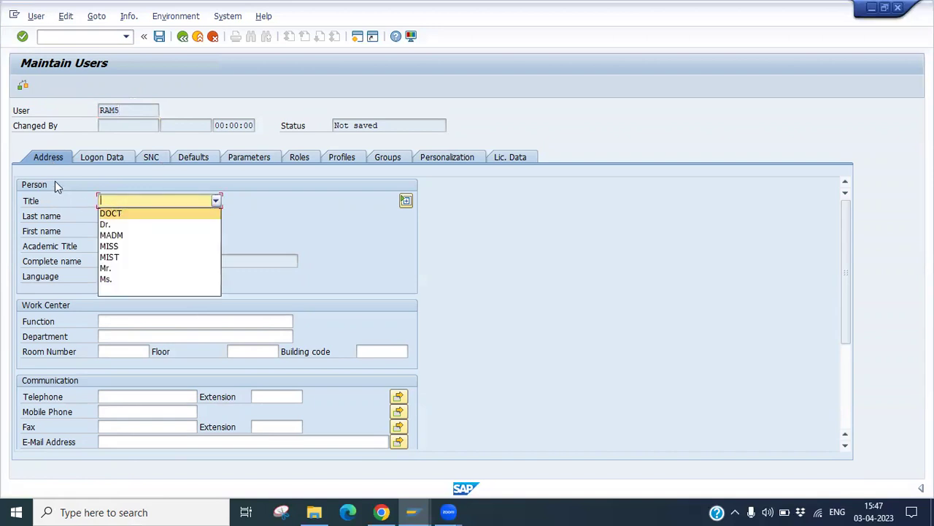
pyautogui.click(112, 268)
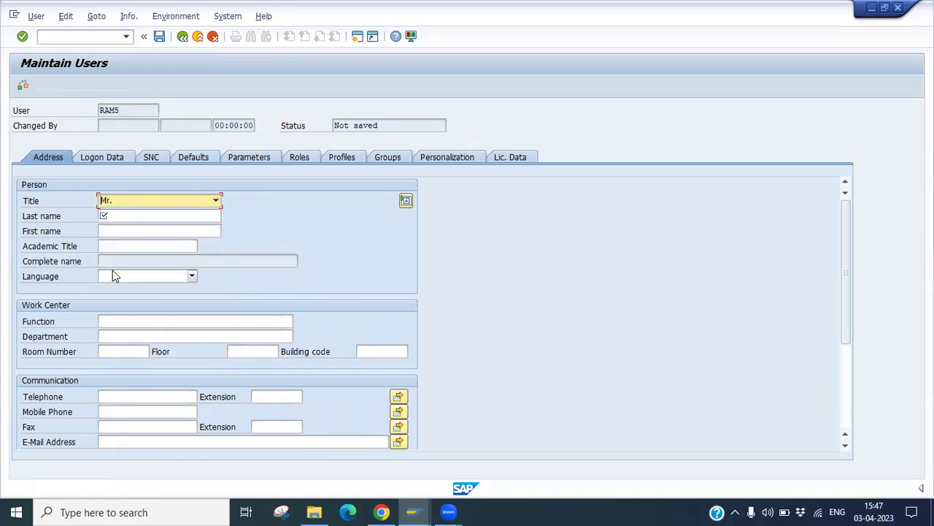
# Step: Enter the user's last name and first name
pyautogui.click(143, 217)
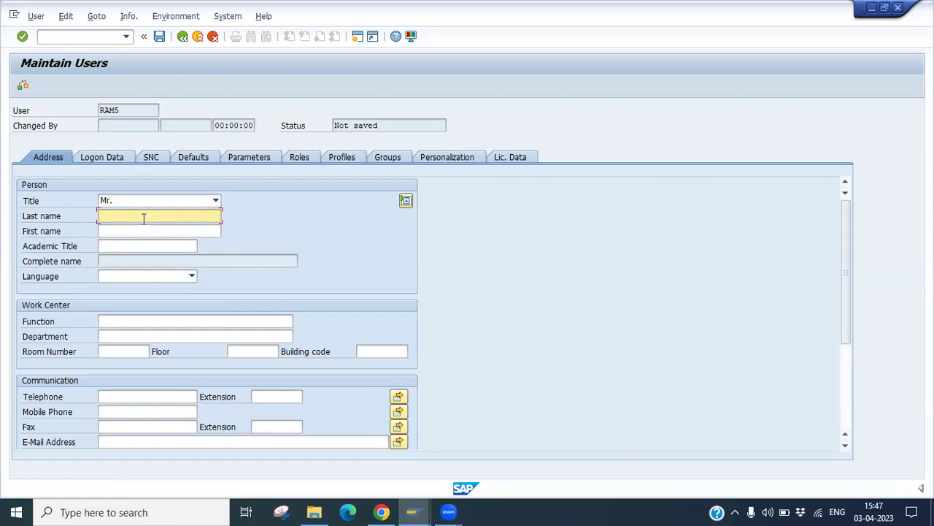
pyautogui.write('RA')
pyautogui.press('BackSpace')
pyautogui.press('BackSpace')
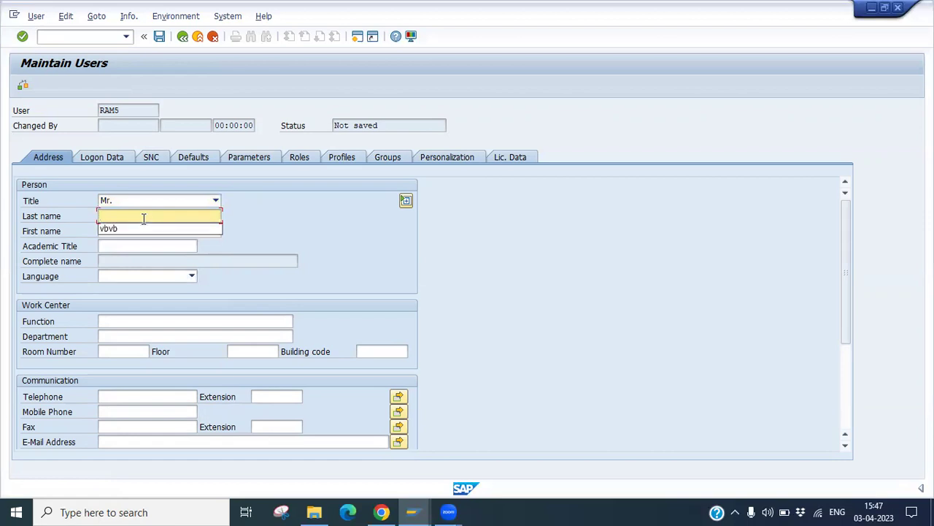
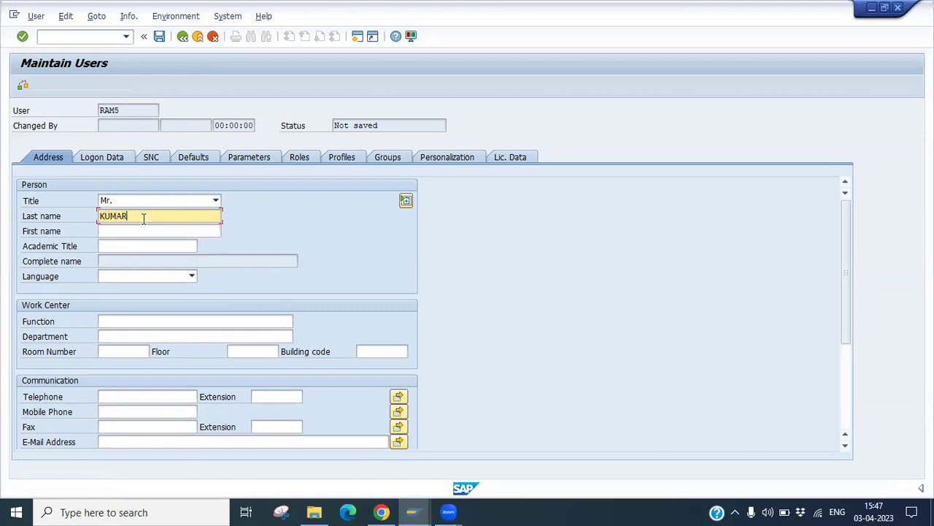
pyautogui.click(143, 230)
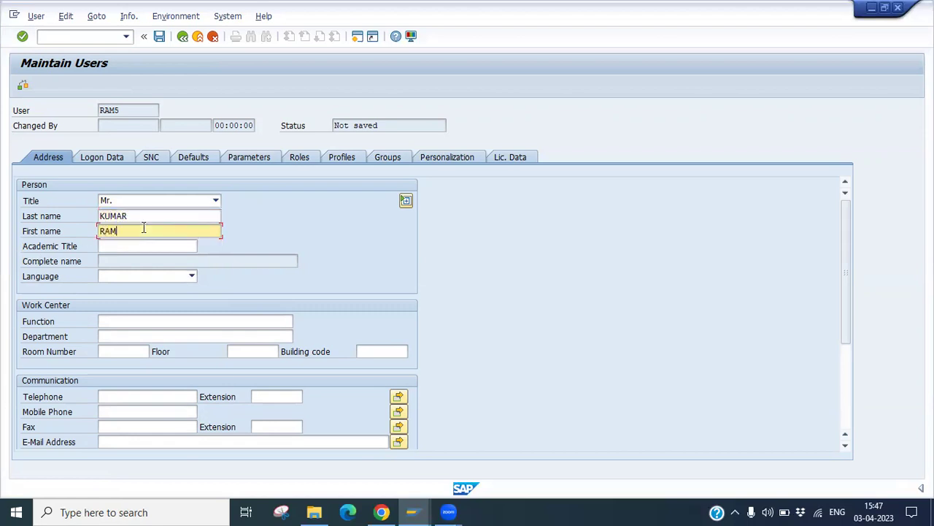
pyautogui.click(116, 248)
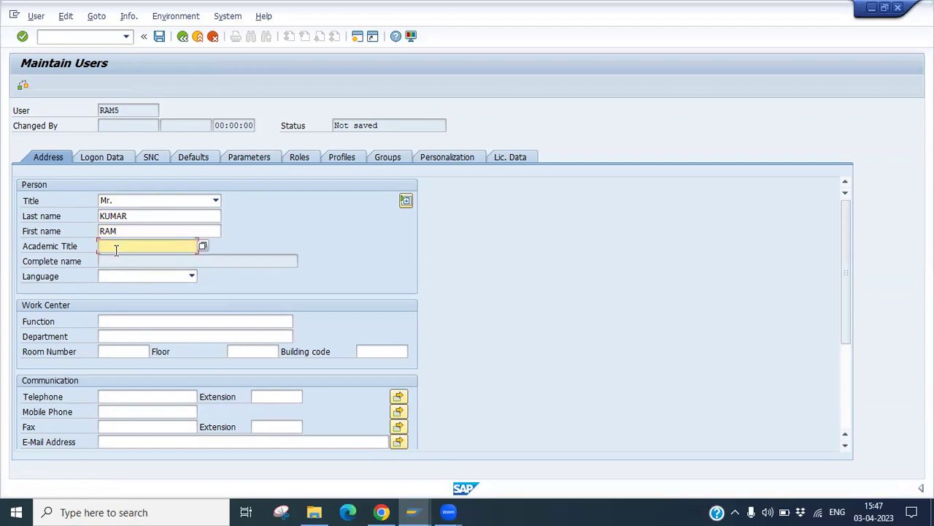
pyautogui.click(120, 261)
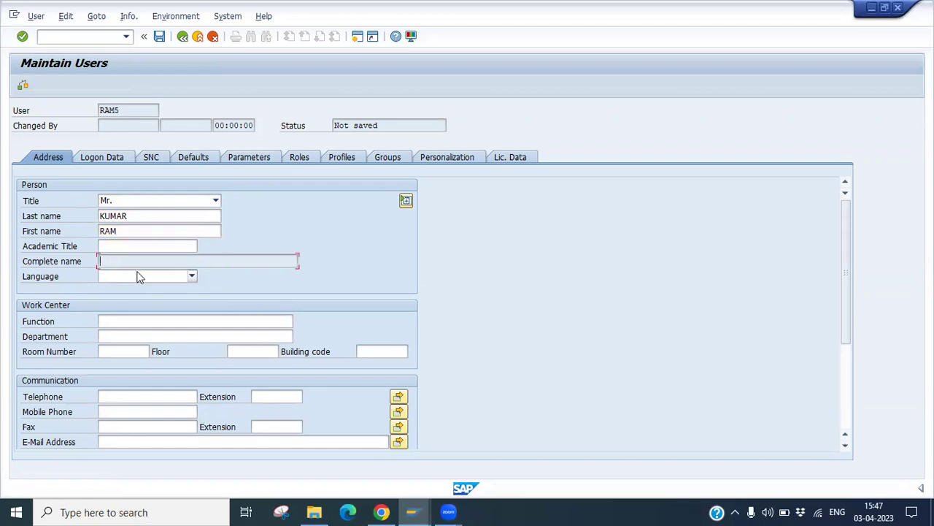
# Step: Set the language to English and the department to COMPUTER
pyautogui.click(139, 280)
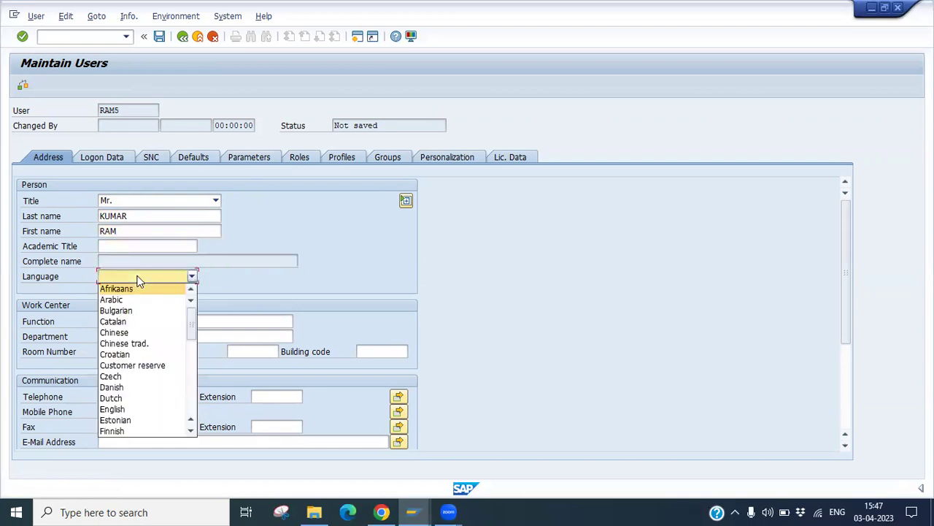
pyautogui.click(124, 410)
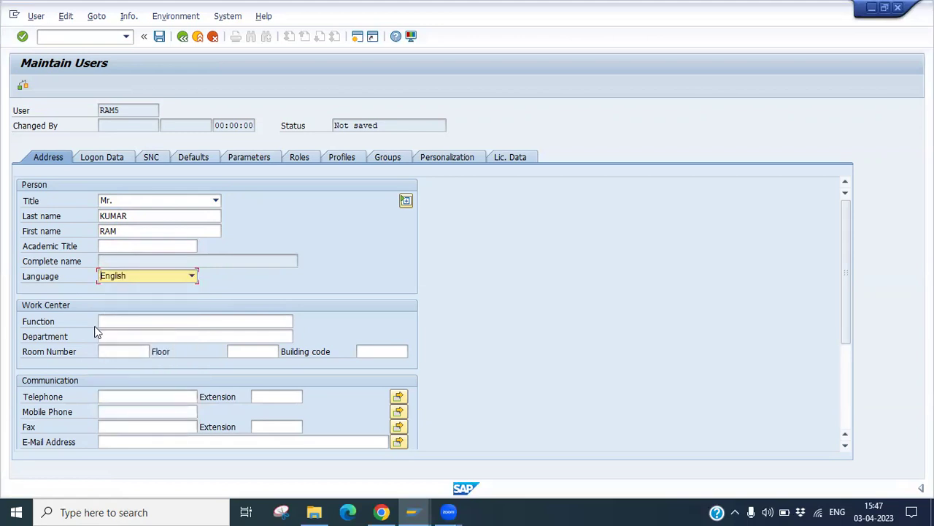
pyautogui.click(112, 315)
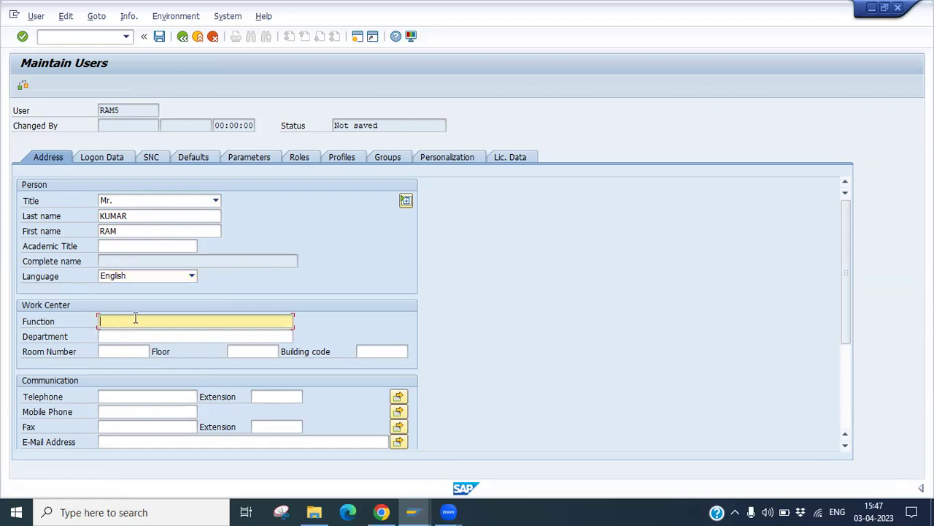
pyautogui.click(126, 337)
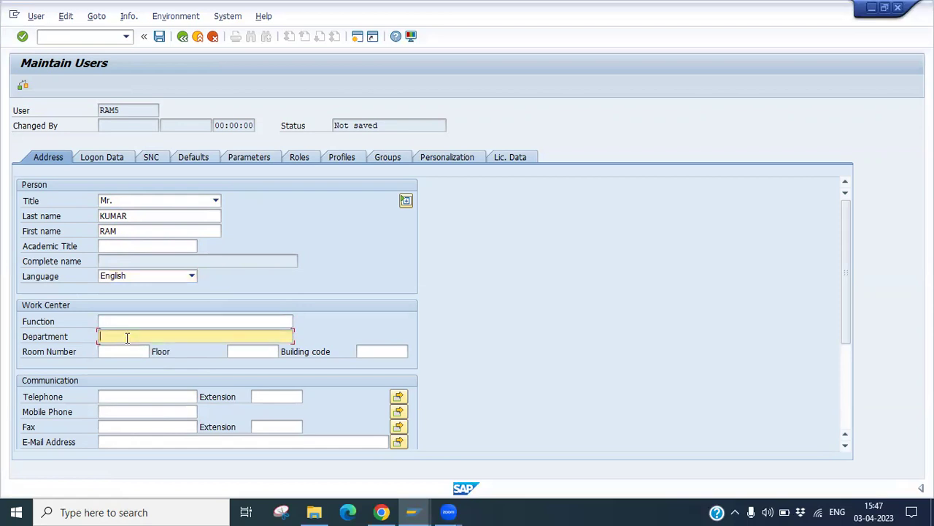
pyautogui.write('COMPUTER')
pyautogui.click(116, 352)
pyautogui.click(242, 353)
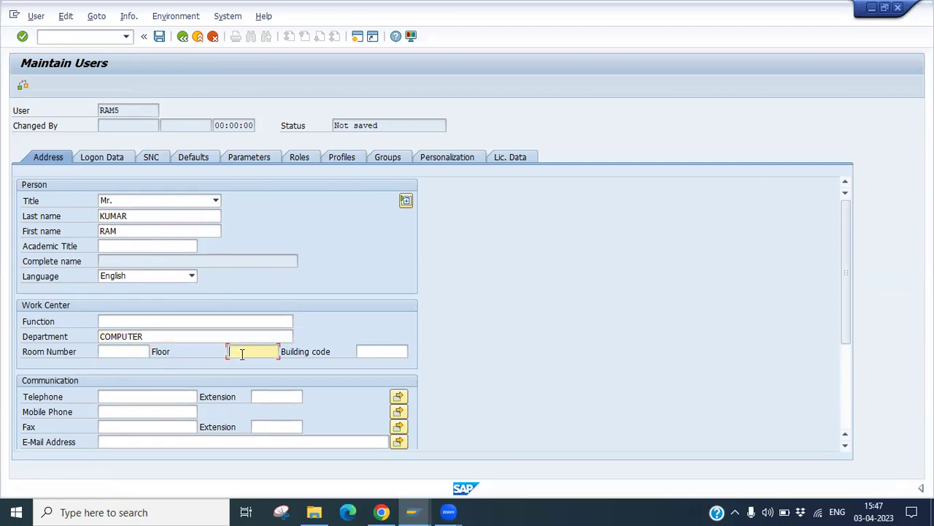
pyautogui.click(364, 352)
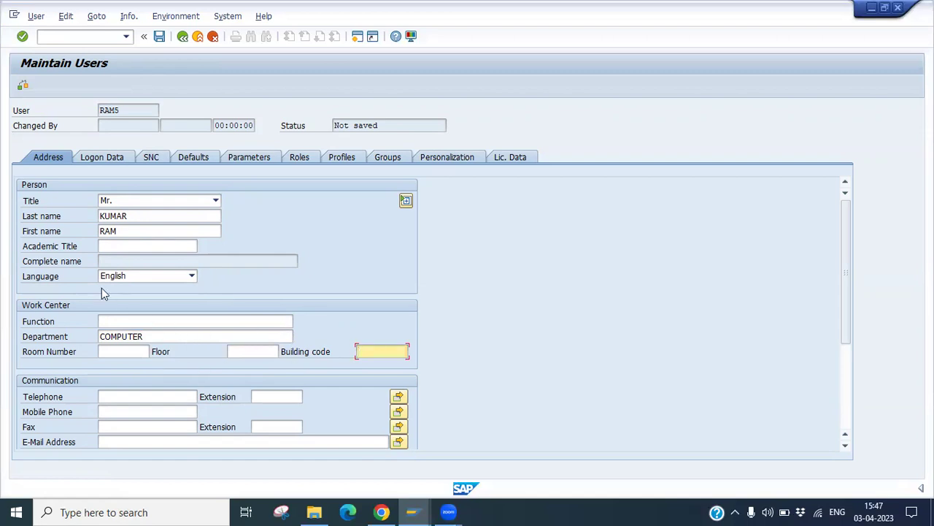
# Step: Fill in the user's mobile phone number and e-mail address
pyautogui.click(141, 413)
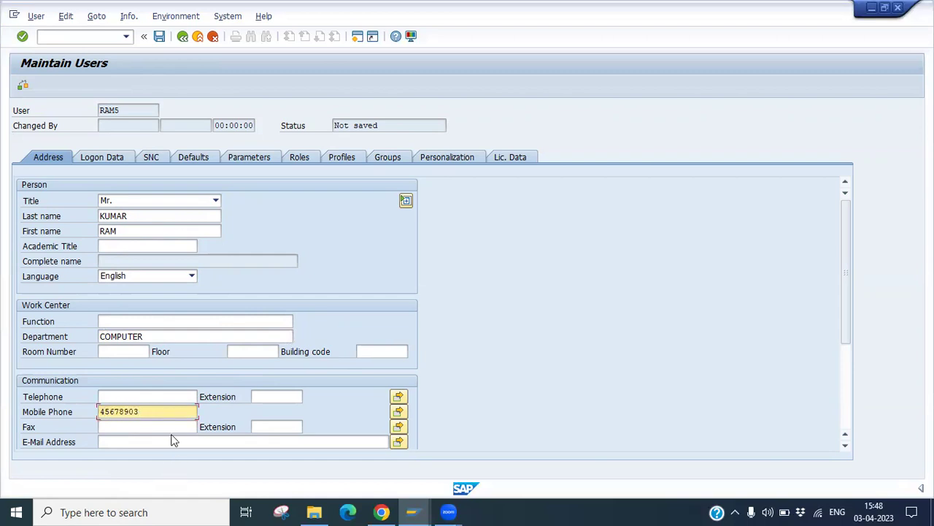
pyautogui.click(117, 443)
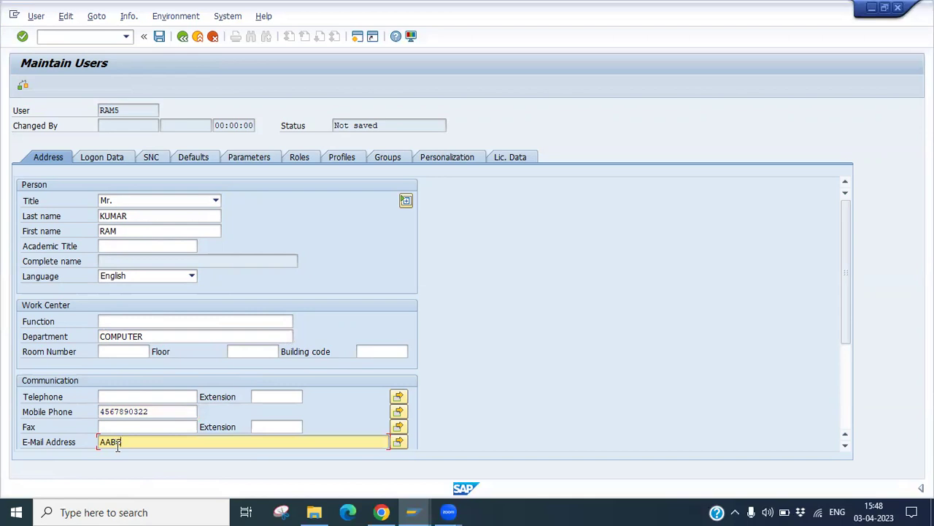
# Step: On Logon Data, keep user type Dialog and enter the initial password in both password fields
pyautogui.click(115, 163)
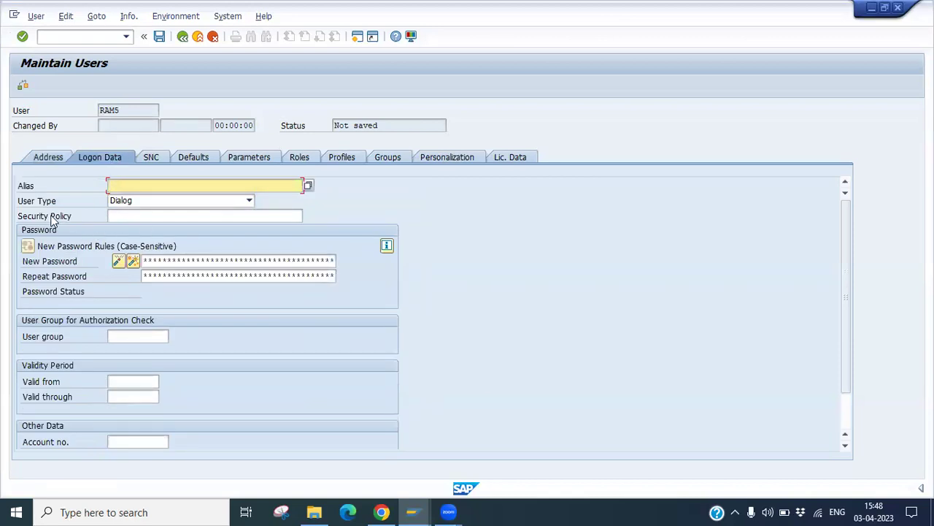
pyautogui.click(124, 200)
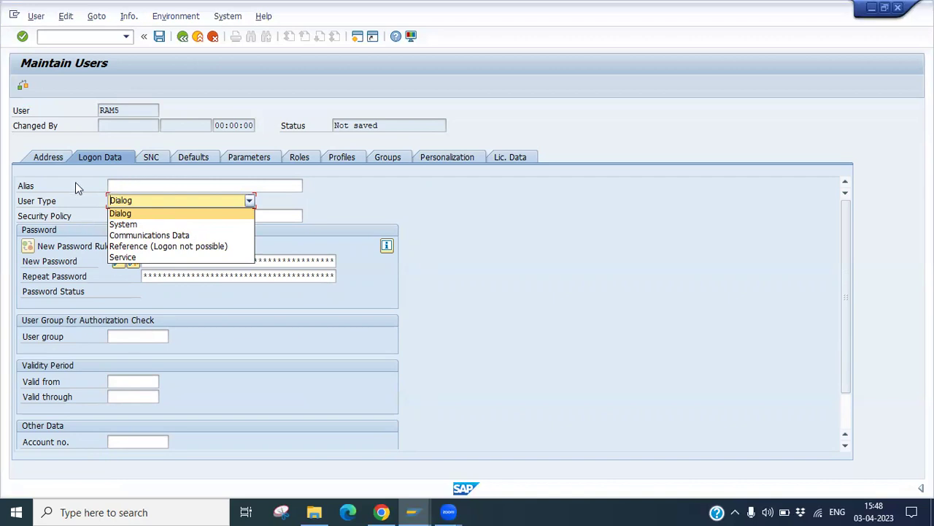
pyautogui.click(117, 212)
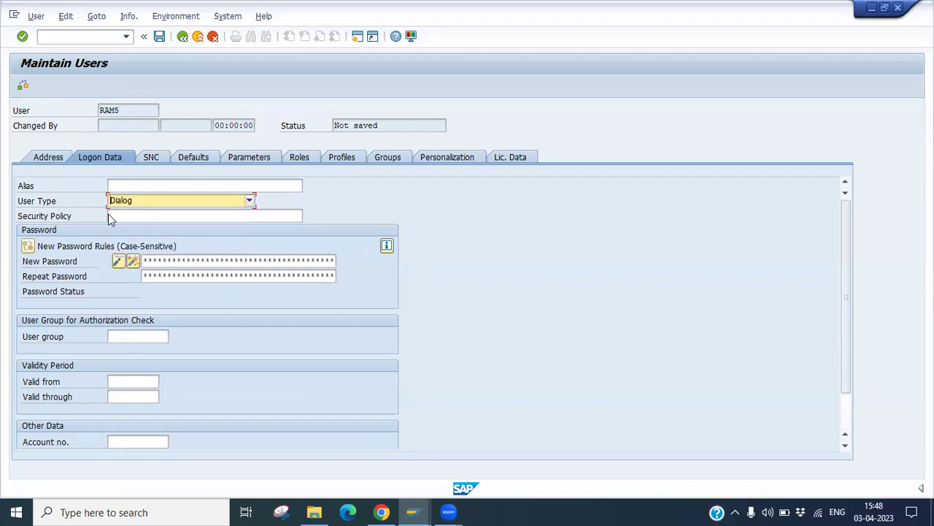
pyautogui.click(130, 216)
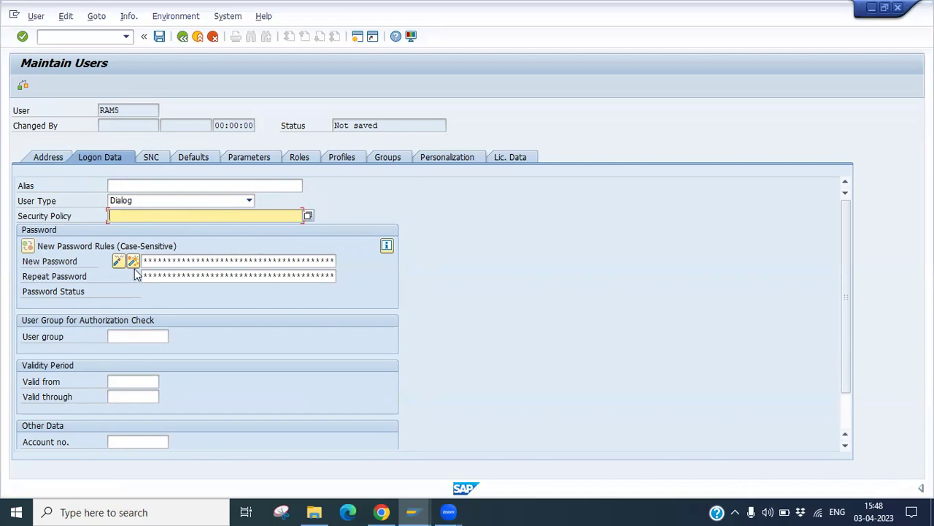
pyautogui.click(173, 260)
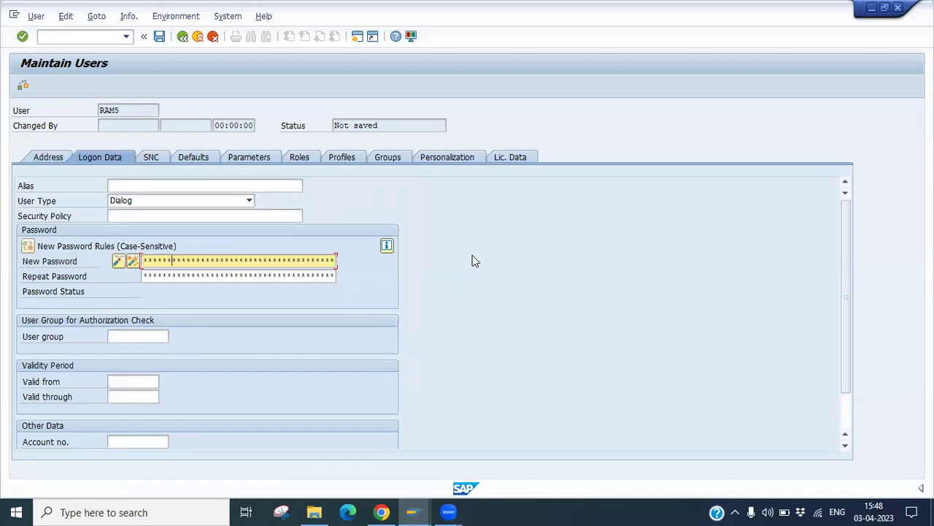
pyautogui.click(163, 278)
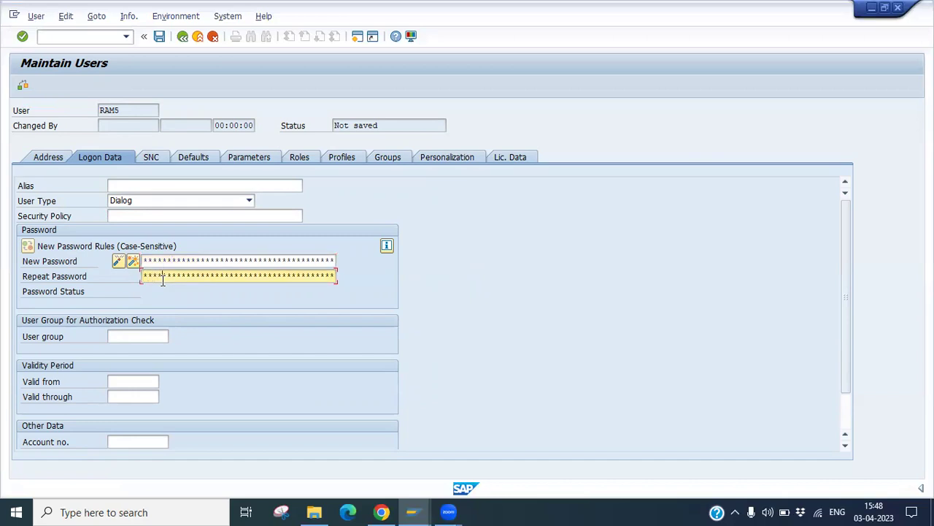
pyautogui.write('**')
pyautogui.click(136, 336)
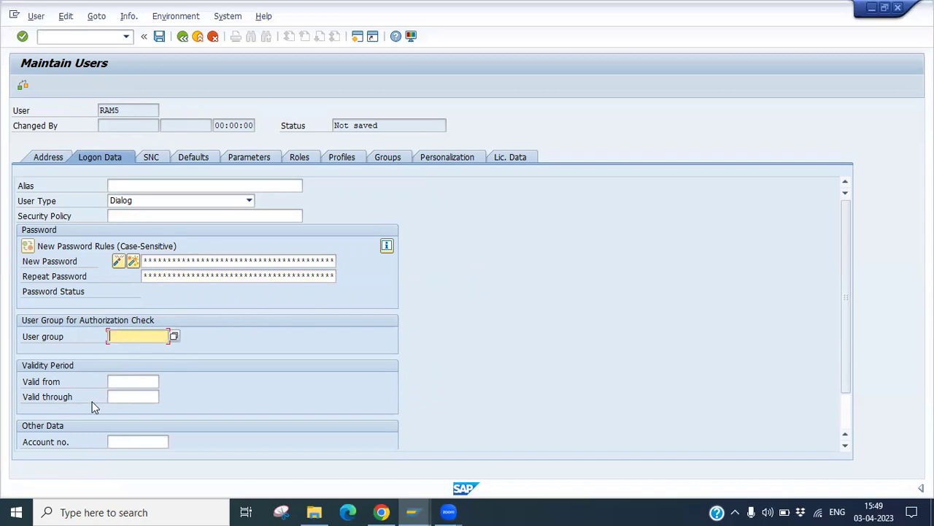
# Step: Pick 03.04.2023 as Valid from and 30.04.2023 as Valid through from the calendars
pyautogui.click(133, 385)
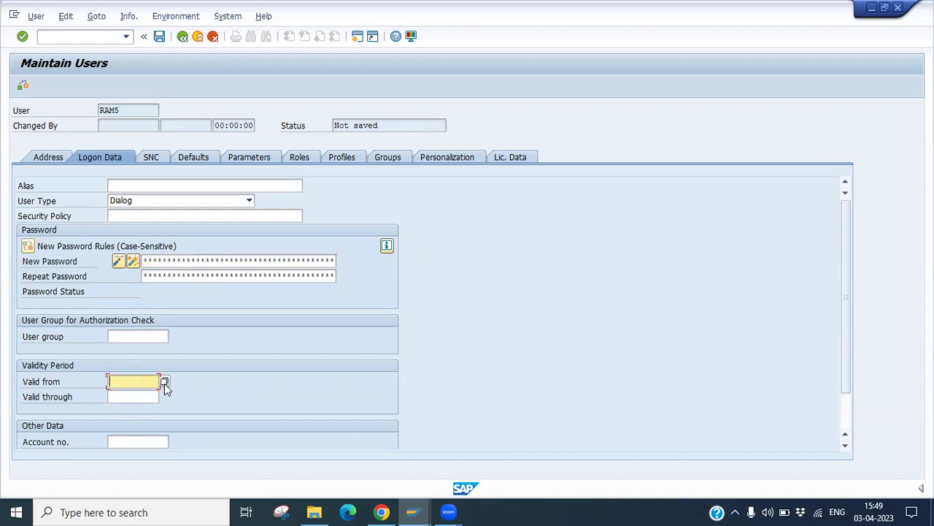
pyautogui.click(164, 383)
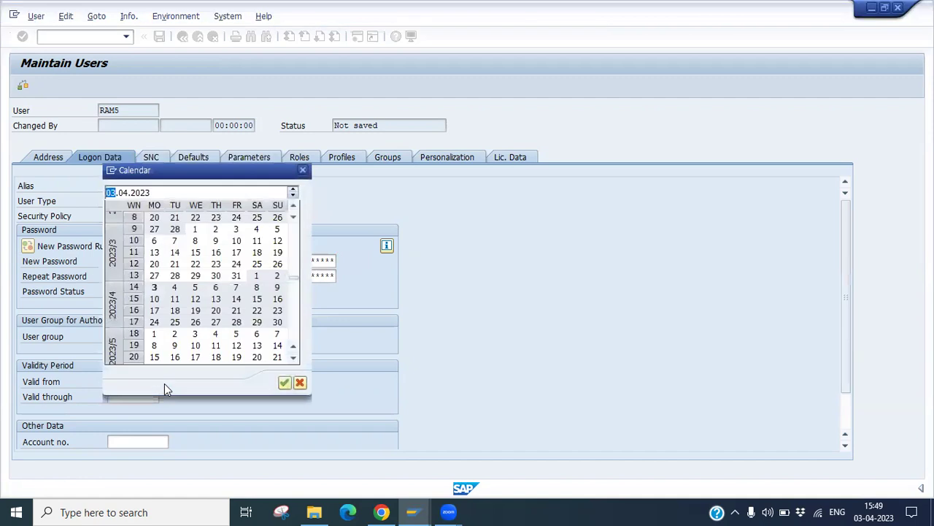
pyautogui.doubleClick(154, 288)
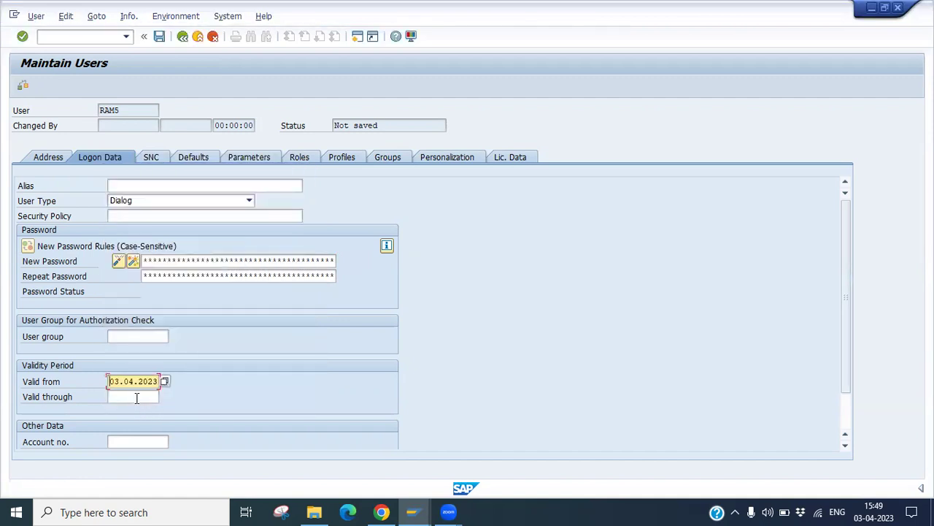
pyautogui.click(136, 398)
pyautogui.click(165, 398)
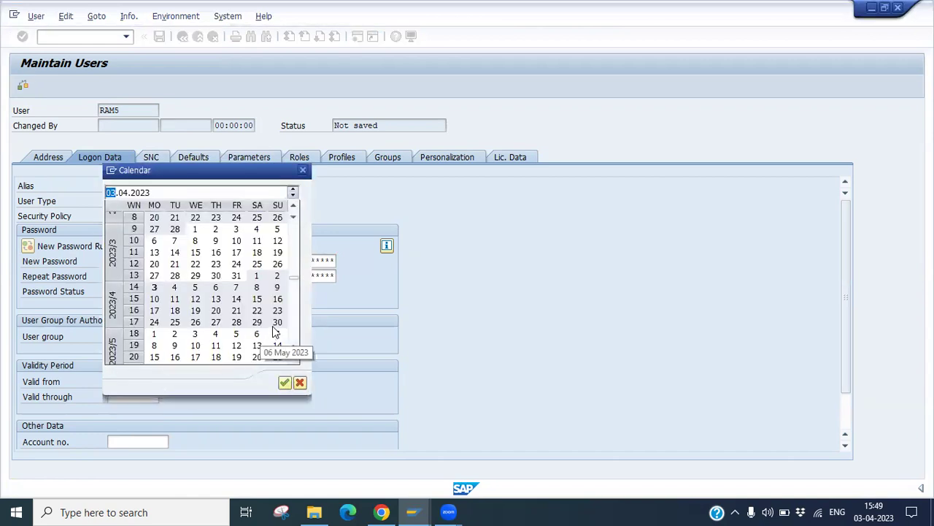
pyautogui.doubleClick(277, 322)
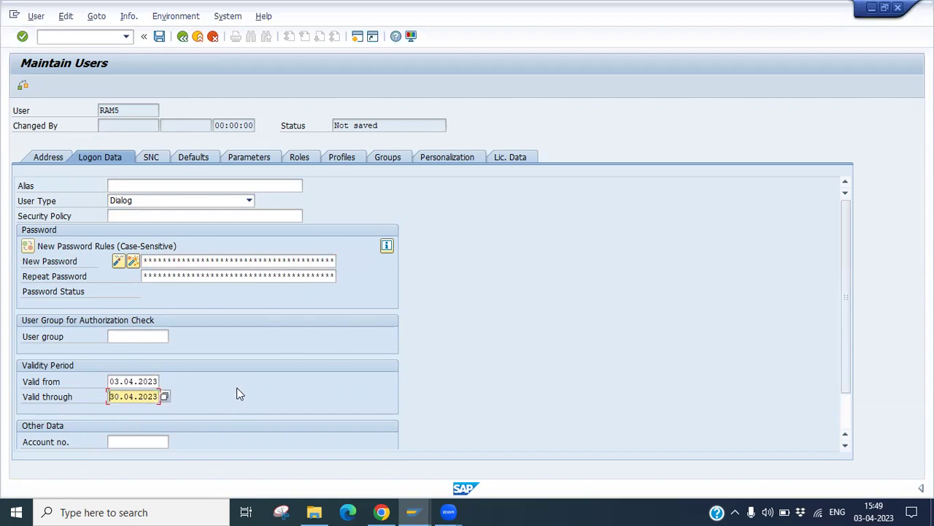
pyautogui.click(154, 442)
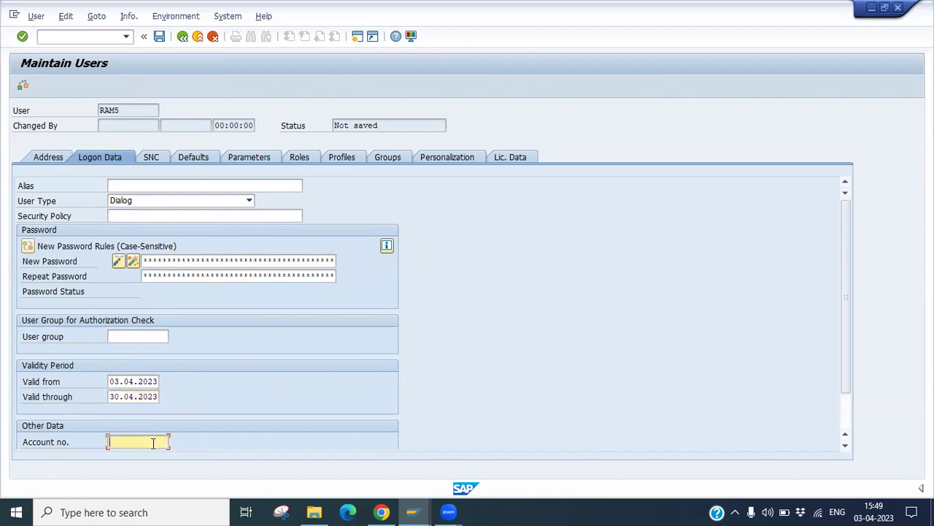
pyautogui.scroll(-1, 153, 443)
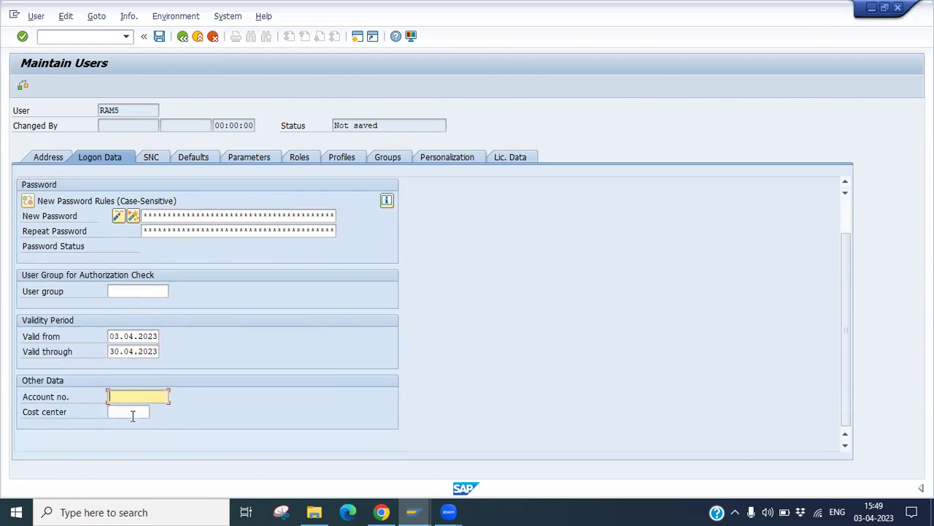
pyautogui.click(133, 415)
pyautogui.scroll(1, 280, 362)
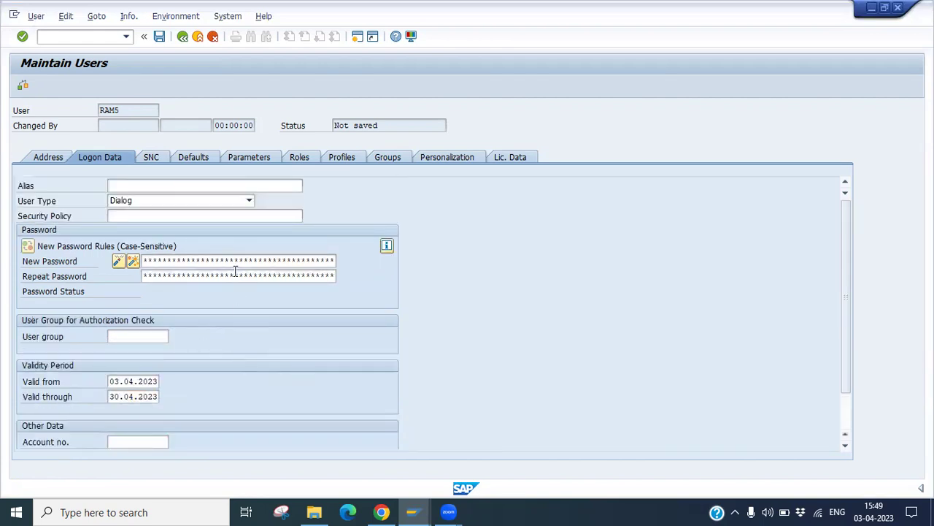
# Step: Keep defaults 1.234.567,89 decimal notation, DD.MM.YYYY date format and 24-hour time
pyautogui.click(151, 156)
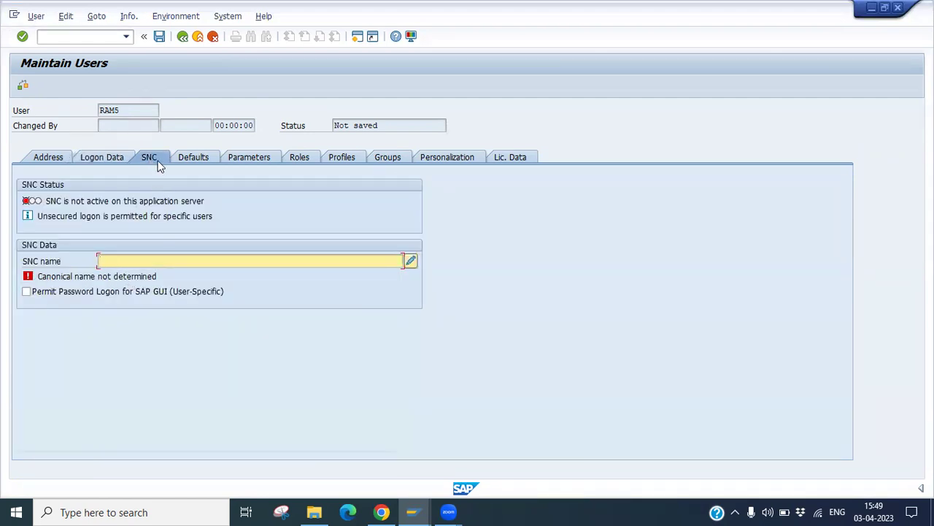
pyautogui.click(199, 159)
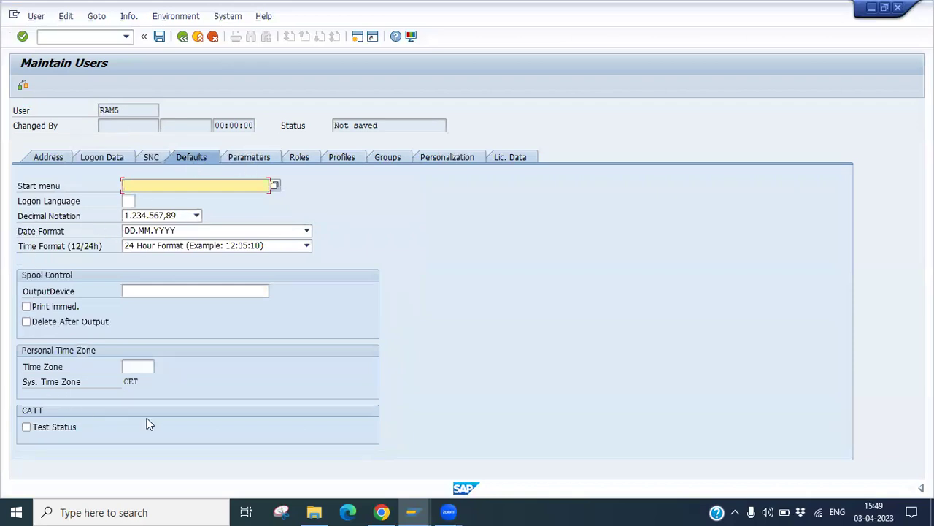
pyautogui.click(175, 217)
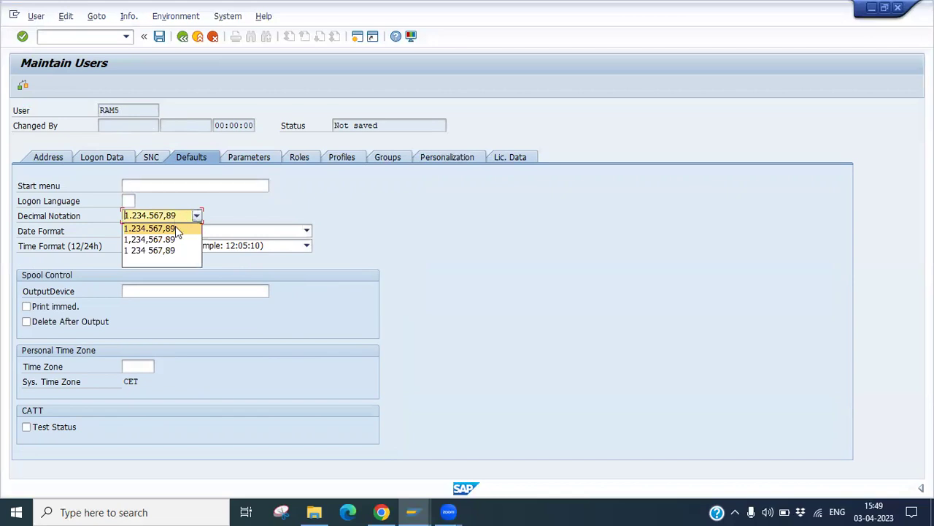
pyautogui.click(174, 228)
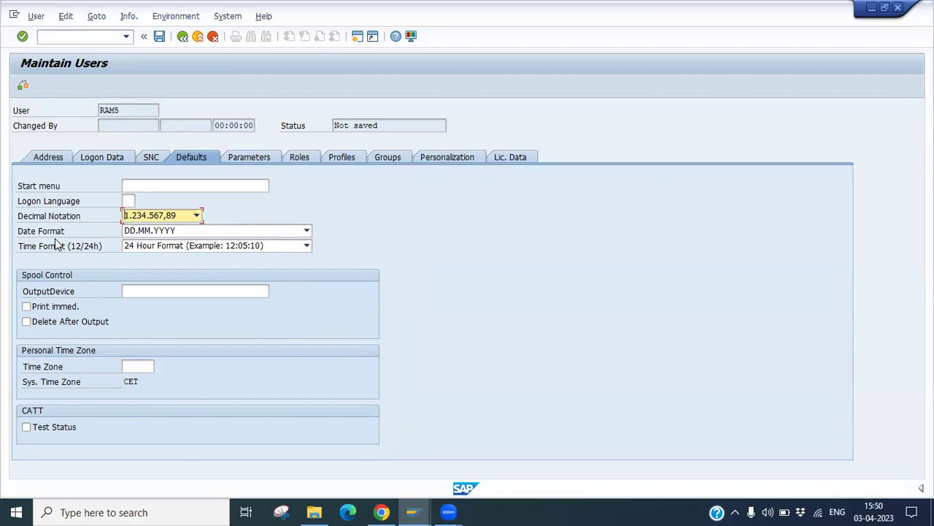
pyautogui.click(173, 232)
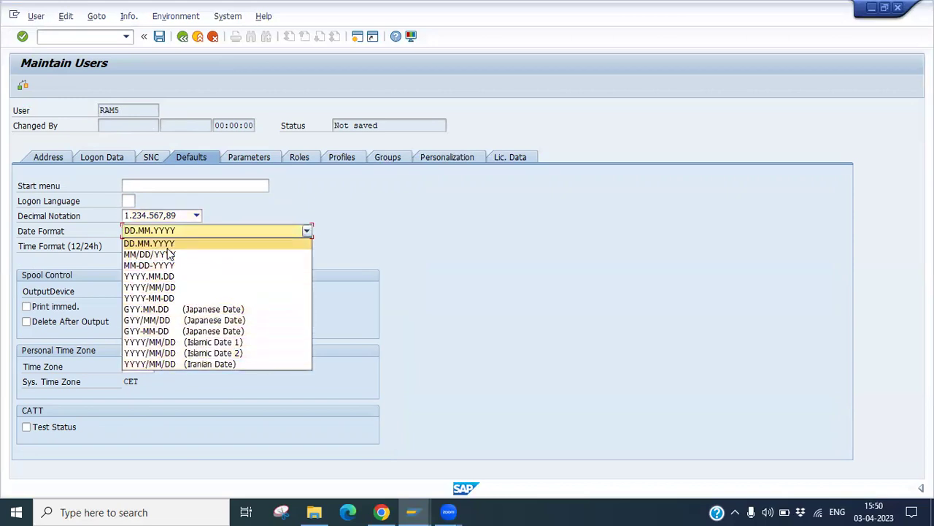
pyautogui.click(387, 230)
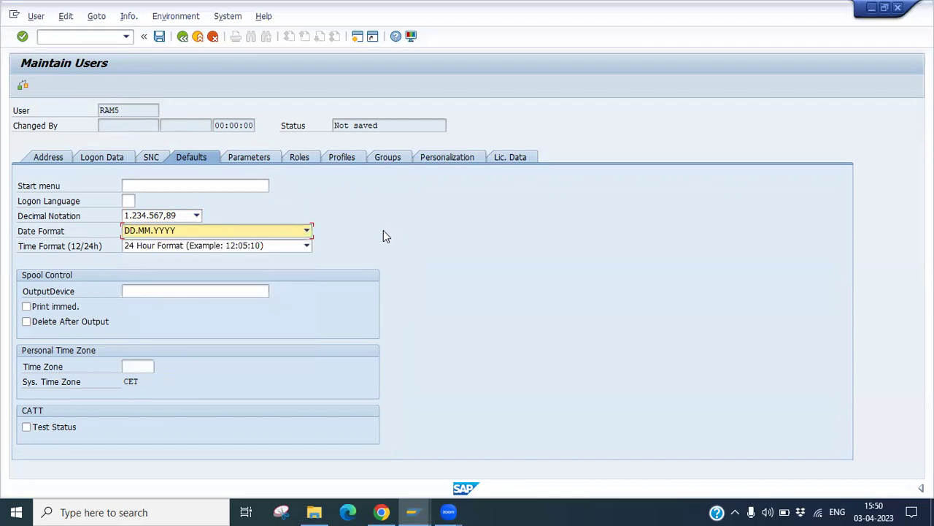
pyautogui.click(181, 246)
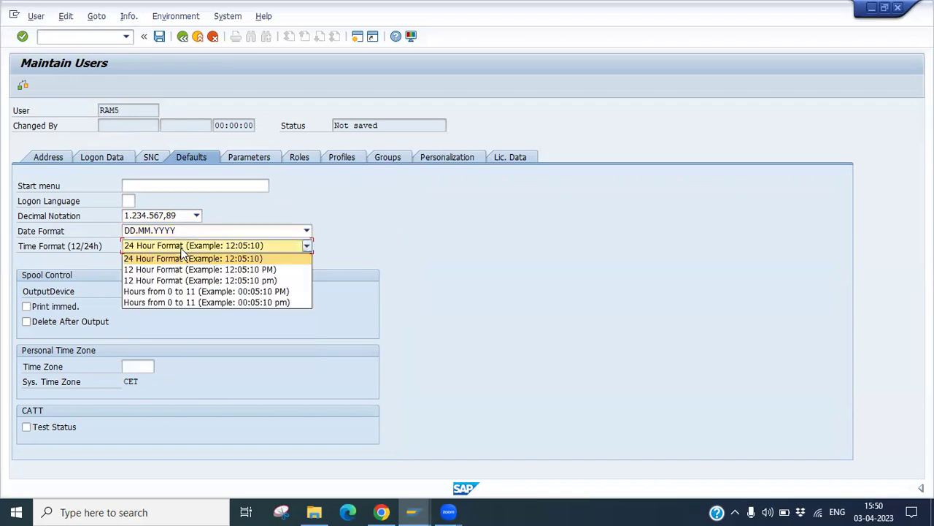
pyautogui.click(183, 254)
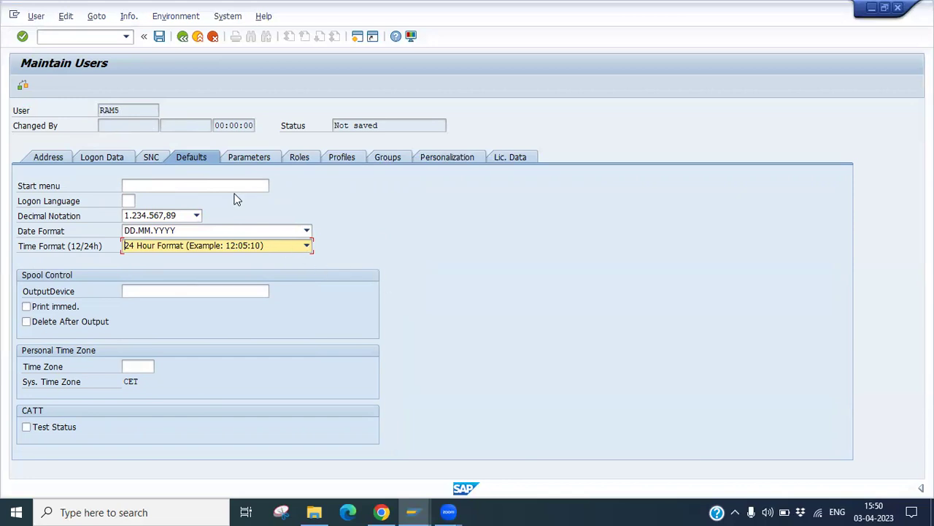
pyautogui.click(244, 162)
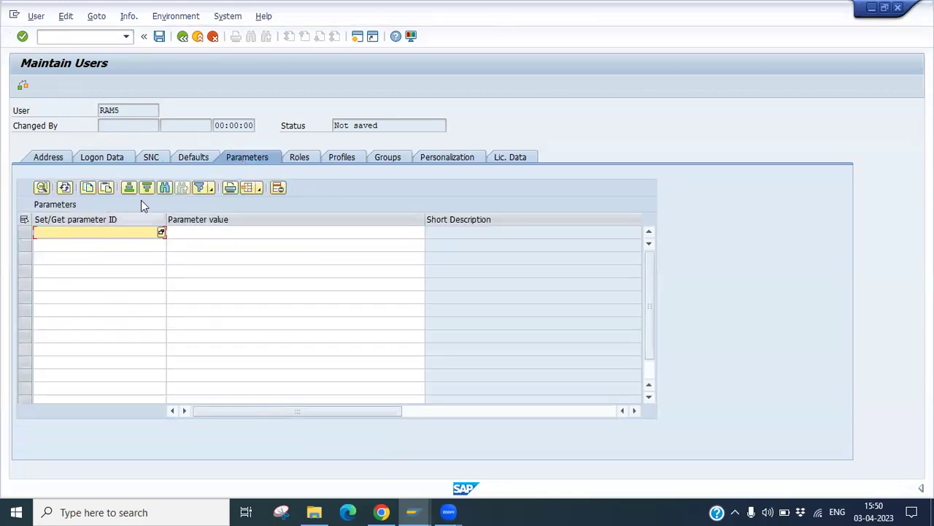
# Step: Show RAM5's Roles tab, confirming no roles are assigned
pyautogui.click(301, 161)
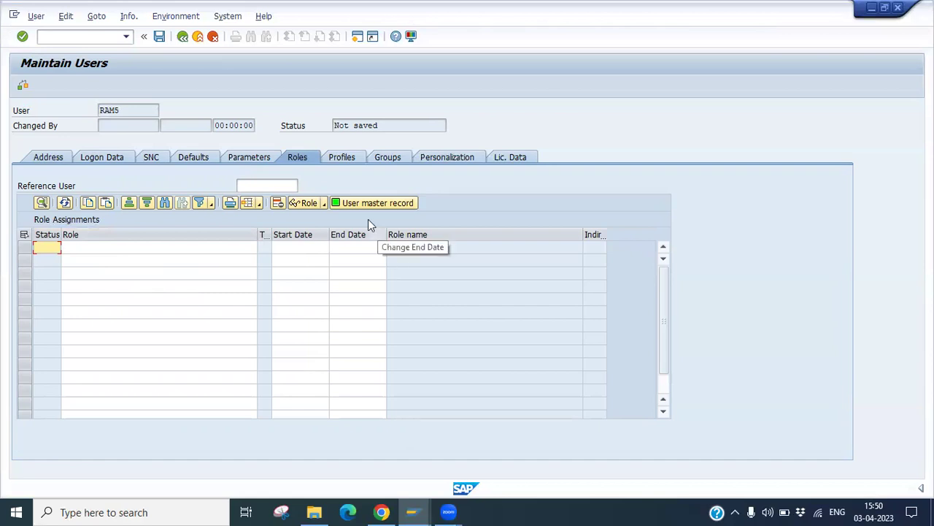
# Step: Enter SAP_ALL as RAM5's first profile on the Profiles tab and confirm it
pyautogui.click(343, 158)
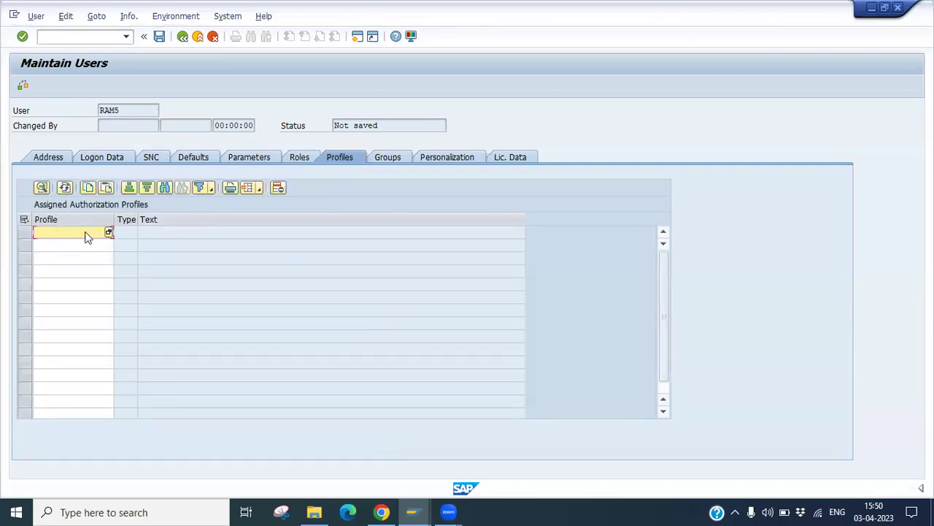
pyautogui.write('sap_al')
pyautogui.press('BackSpace')
pyautogui.write('ll')
pyautogui.press('Return')
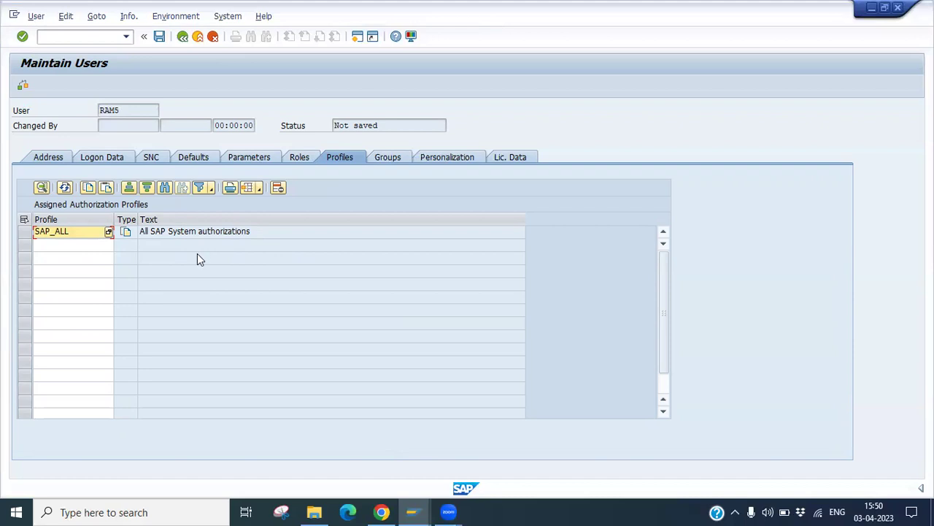
# Step: Review the Groups, Personalization and Licence Data tabs, then save to create user RAM5
pyautogui.click(389, 156)
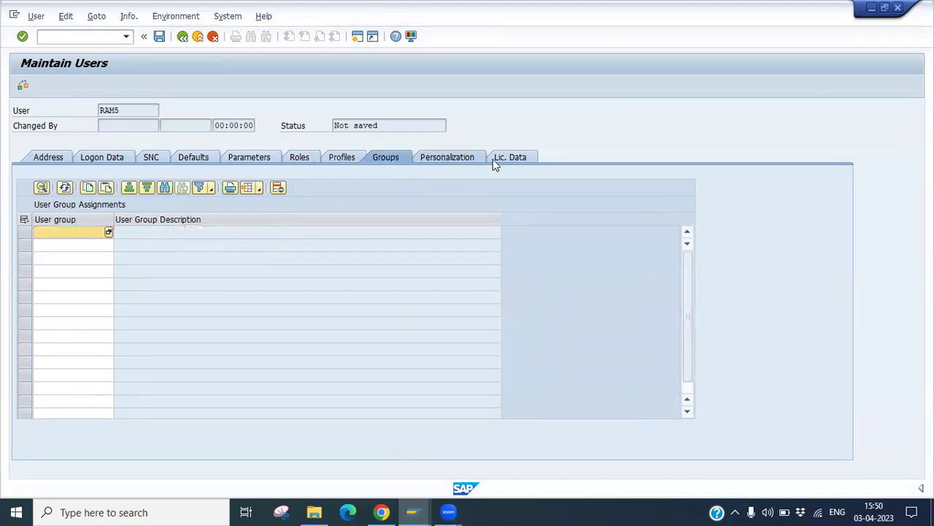
pyautogui.click(263, 159)
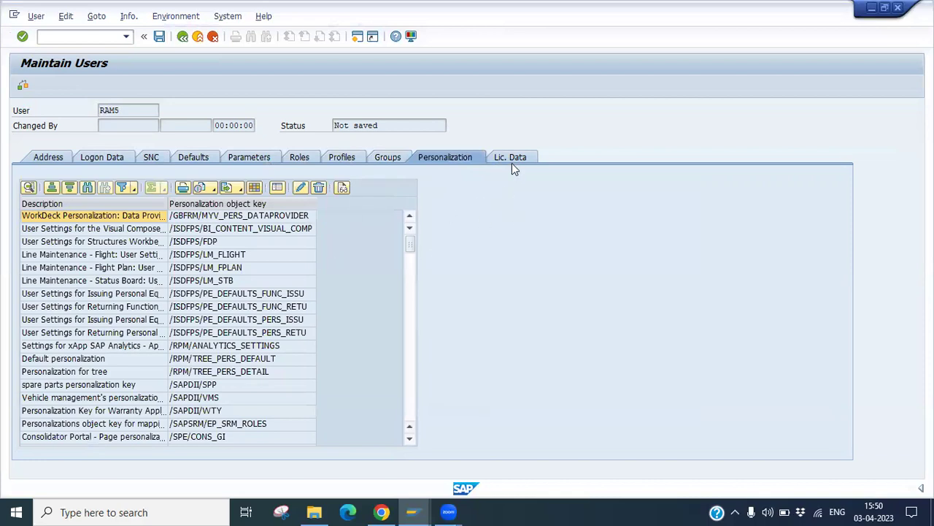
pyautogui.click(511, 158)
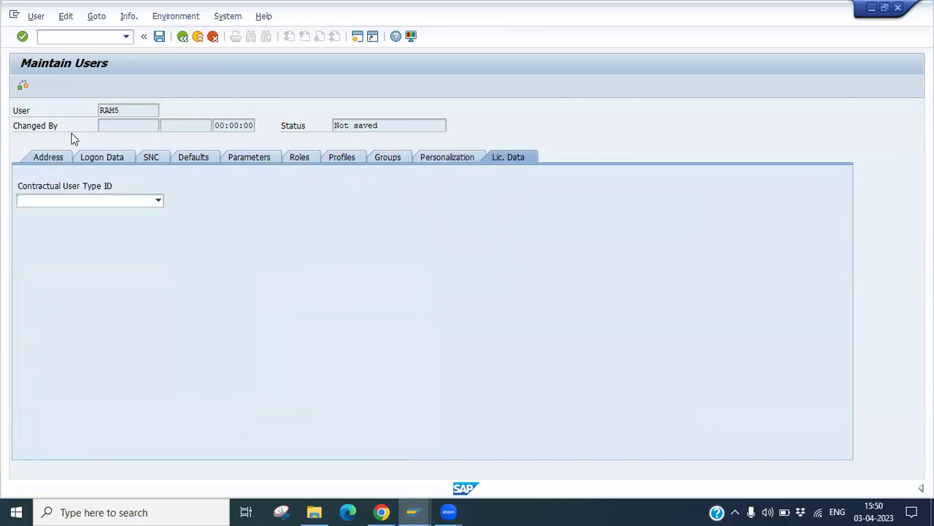
pyautogui.click(160, 38)
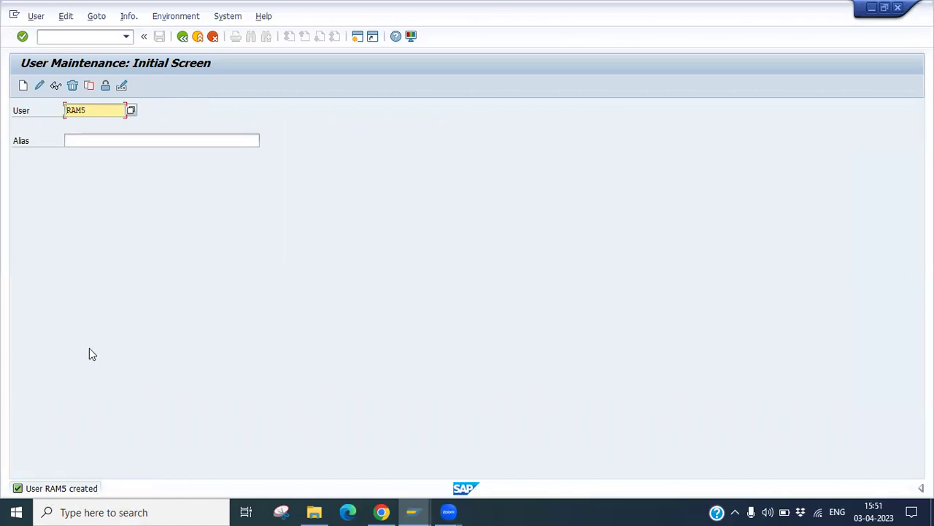
# Step: Display RAM5's saved record and highlight its Initial Password (Set by Administrator) status on Logon Data
pyautogui.click(56, 88)
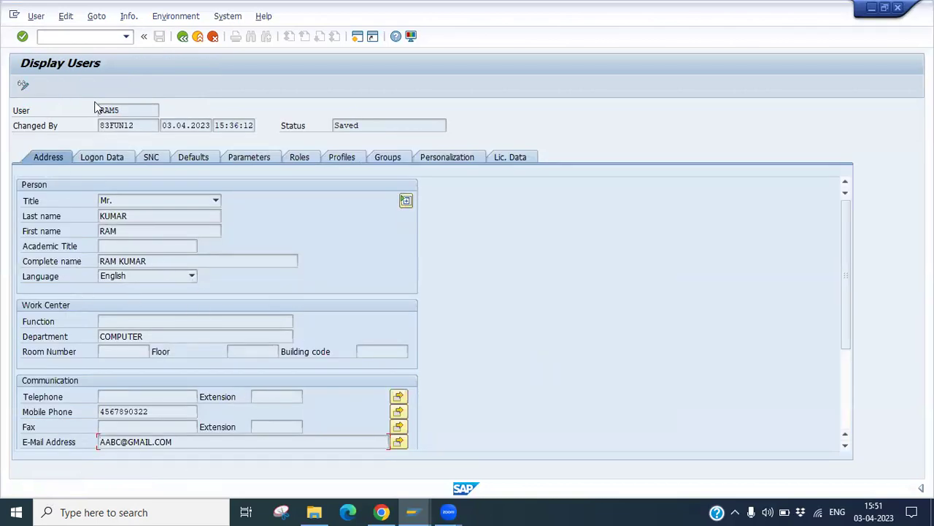
pyautogui.click(109, 160)
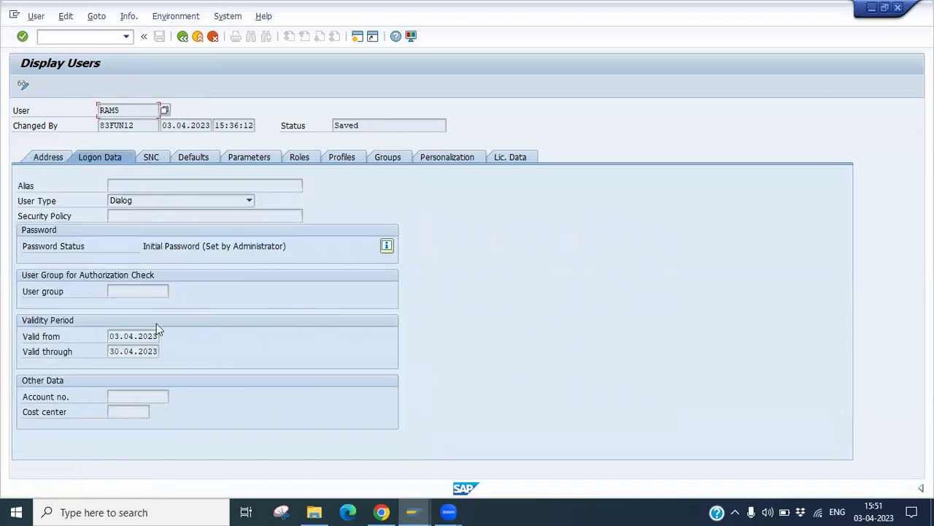
pyautogui.click(142, 246)
pyautogui.moveTo(142, 246); pyautogui.dragTo(286, 247)
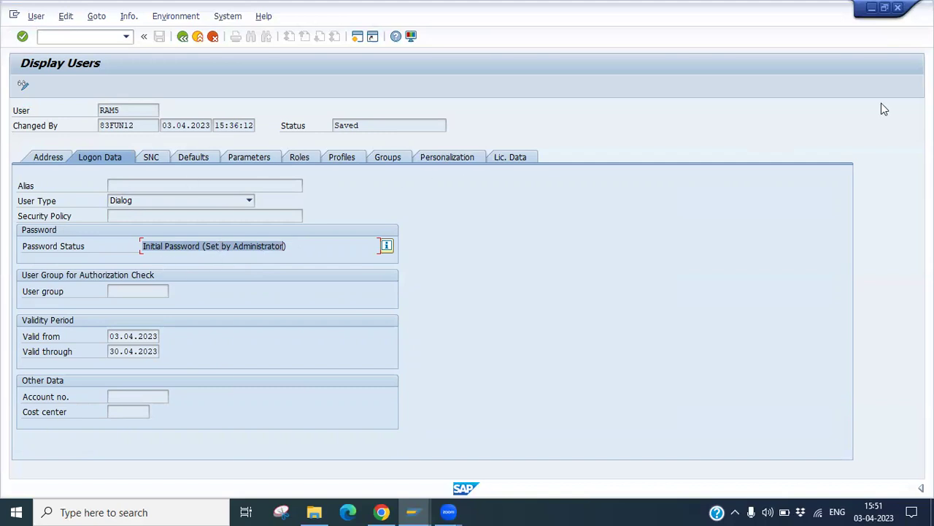
# Step: Open an ECC session from SAP Logon and log on as RAM5 with the initial password
pyautogui.click(872, 14)
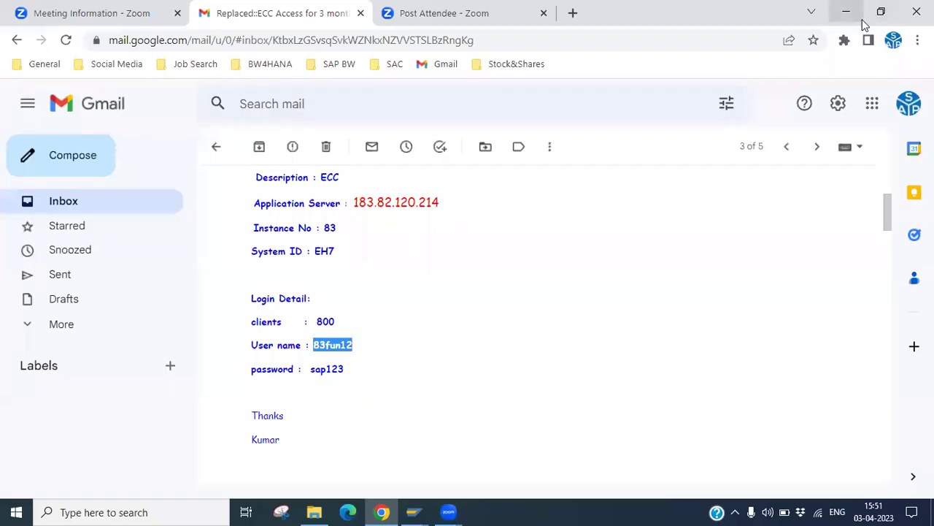
pyautogui.click(848, 13)
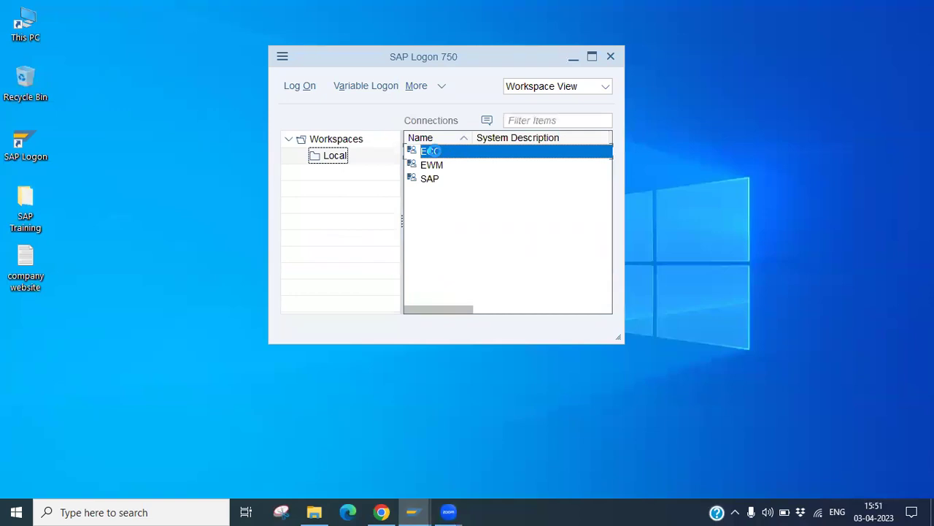
pyautogui.doubleClick(433, 152)
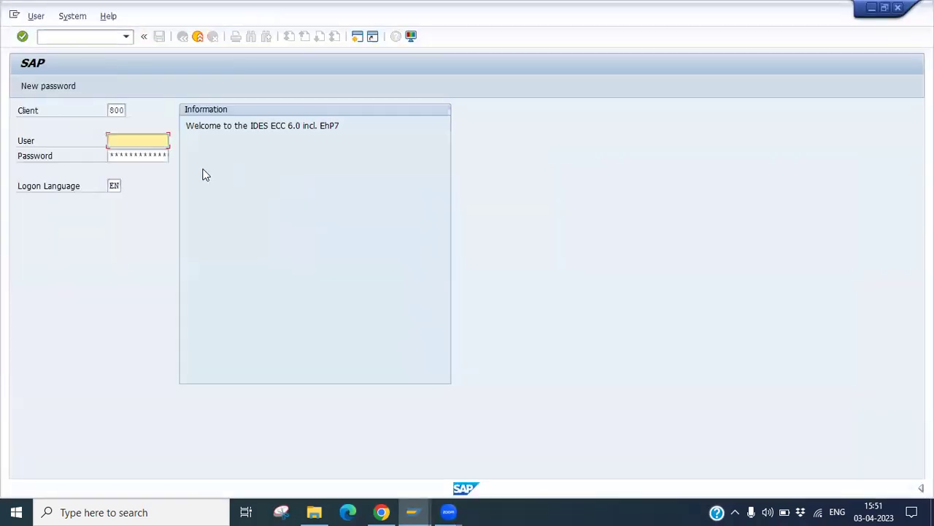
pyautogui.click(139, 140)
pyautogui.click(137, 140)
pyautogui.write('ram5')
pyautogui.press('Tab')
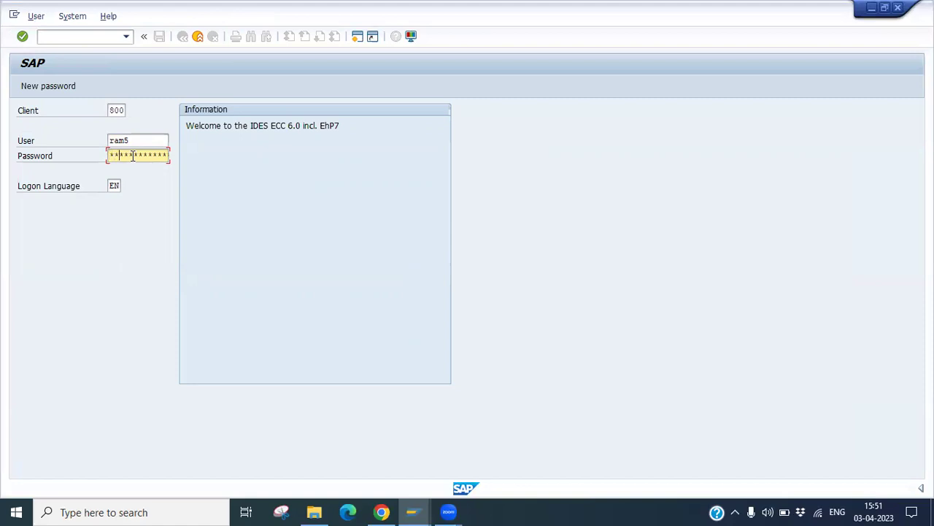
pyautogui.write('***')
pyautogui.press('Return')
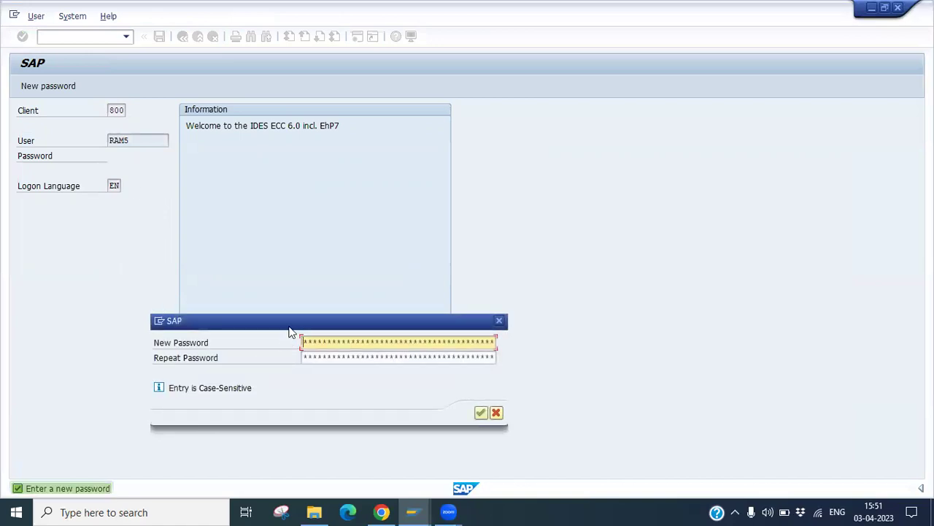
# Step: Enter and repeat a new password, then acknowledge the copyright notice to reach SAP Easy Access
pyautogui.moveTo(291, 321); pyautogui.dragTo(252, 187)
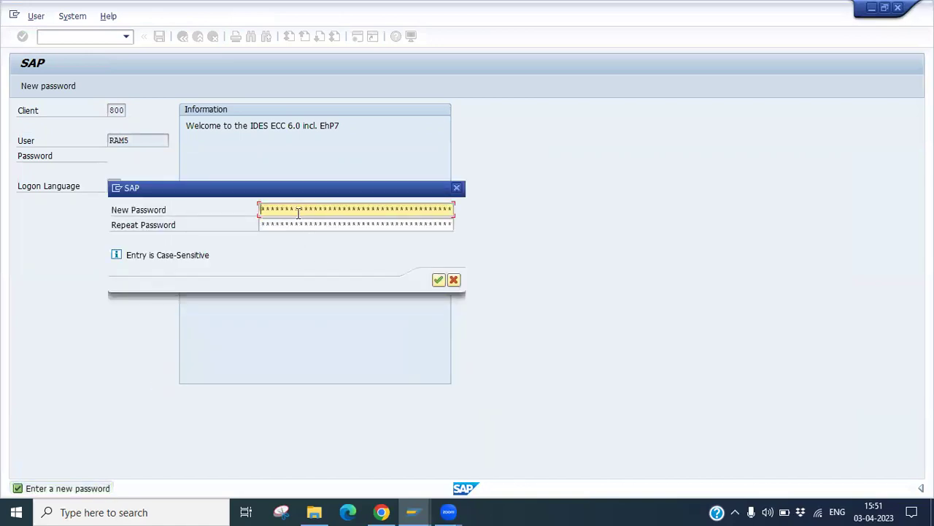
pyautogui.write('***')
pyautogui.click(299, 223)
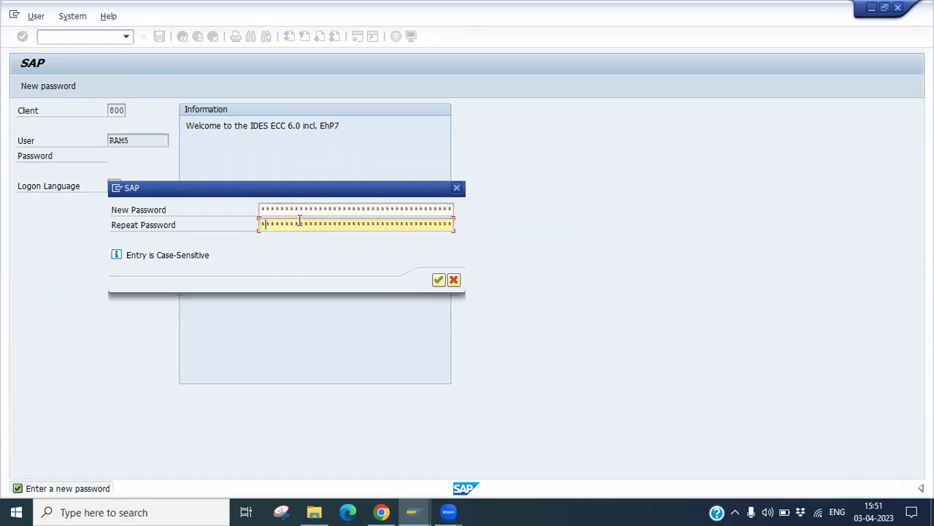
pyautogui.write('******')
pyautogui.press('Return')
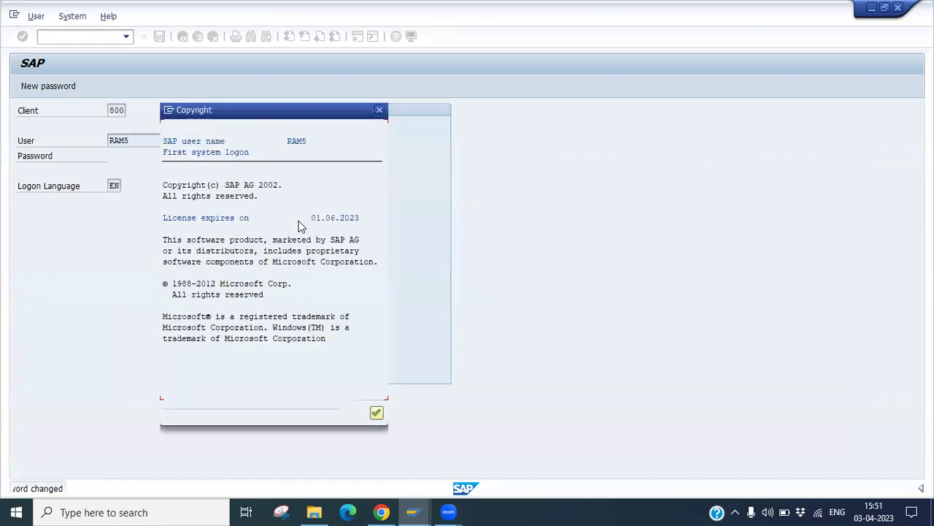
pyautogui.moveTo(298, 119); pyautogui.dragTo(332, 108)
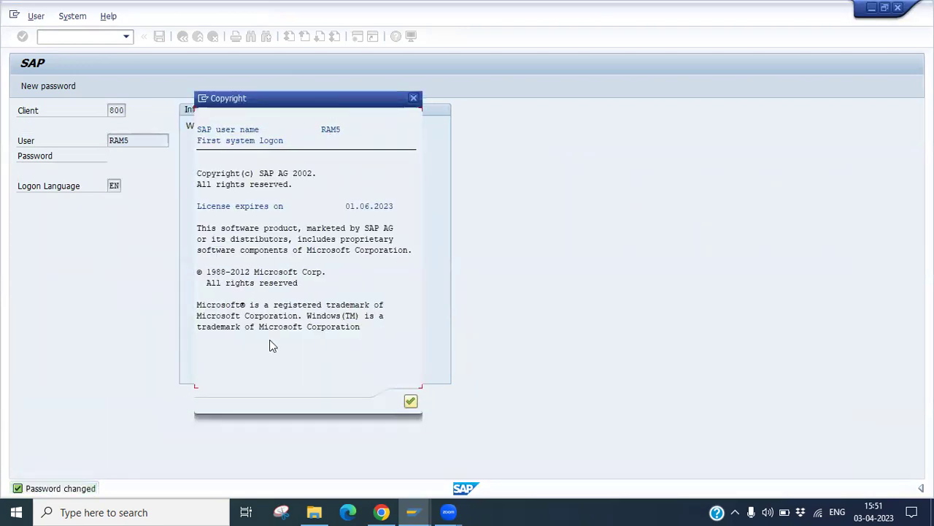
pyautogui.click(411, 401)
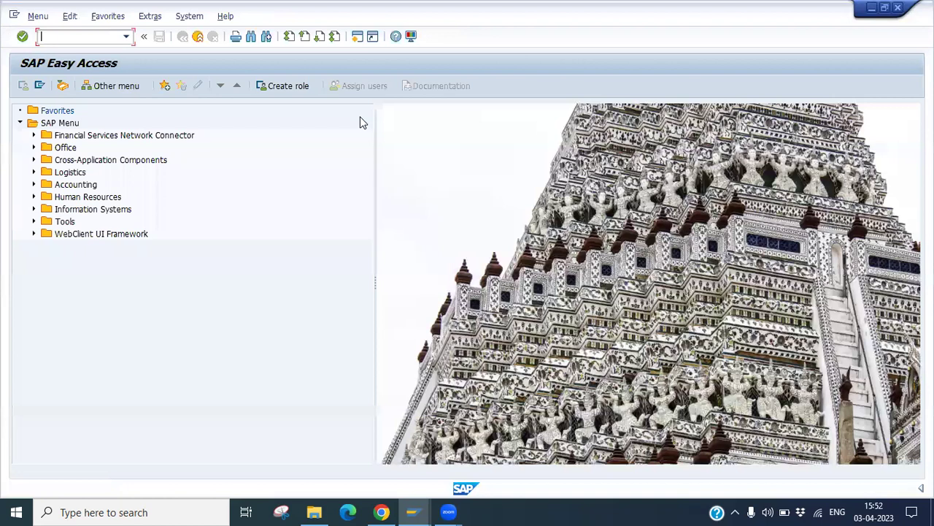
# Step: Run SU01, choose RAM5 in the User field and display its record
pyautogui.write('su01')
pyautogui.press('Return')
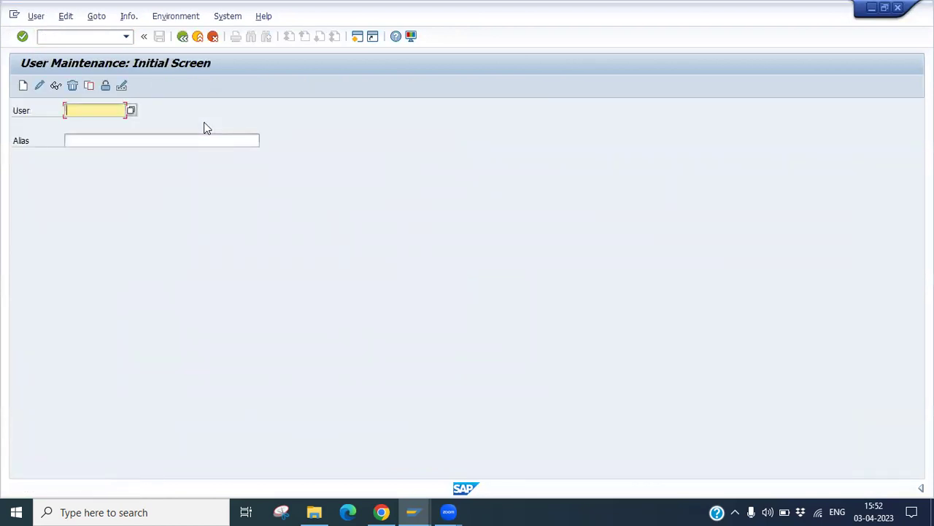
pyautogui.write('ram')
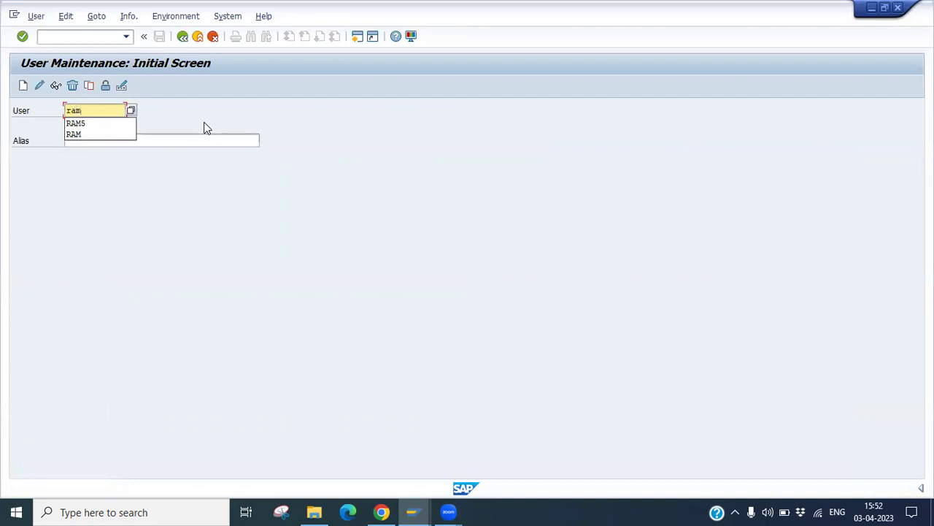
pyautogui.write('5')
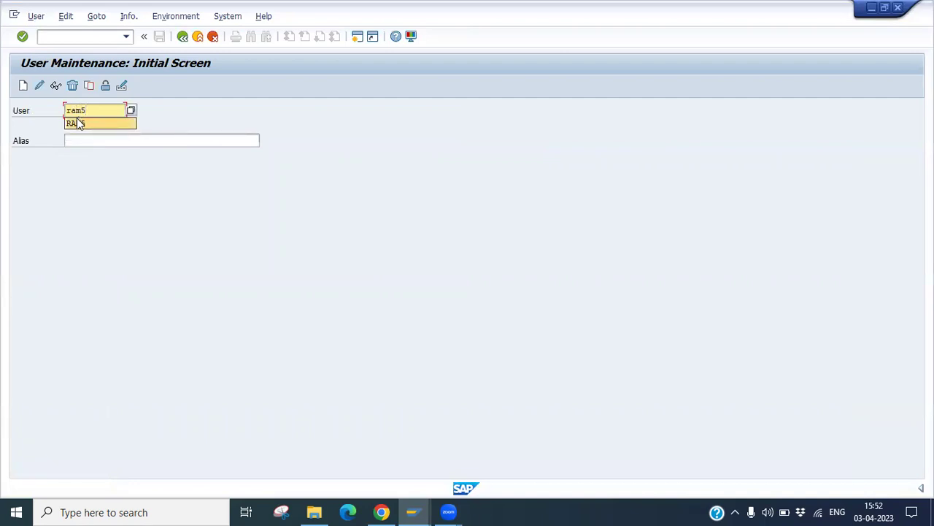
pyautogui.click(78, 124)
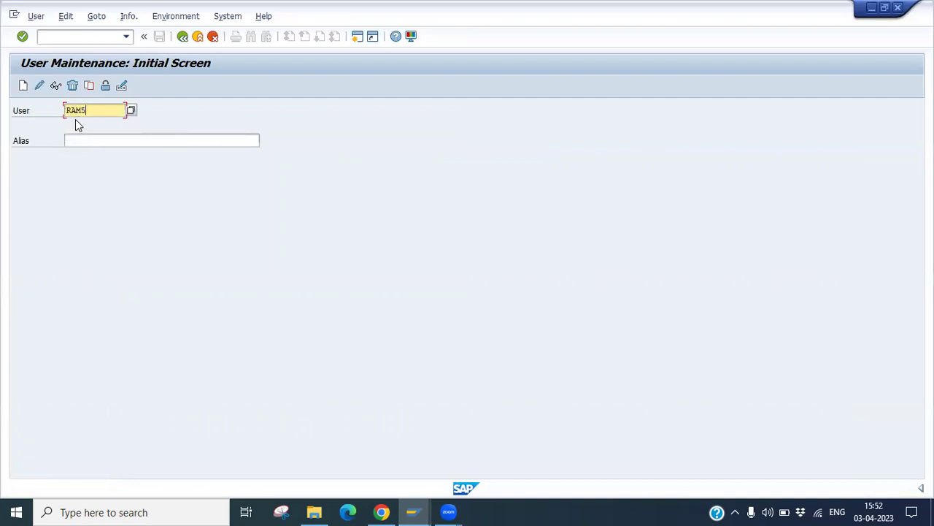
pyautogui.click(56, 86)
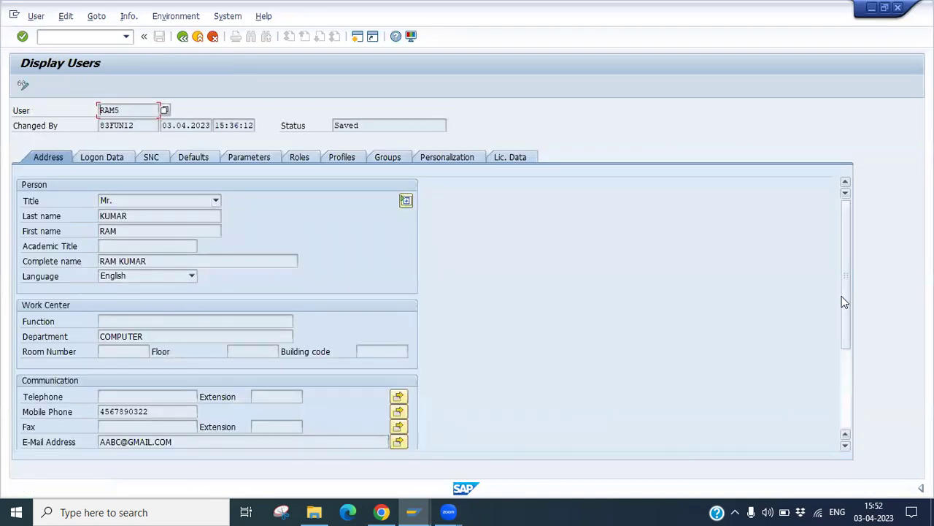
pyautogui.moveTo(842, 303); pyautogui.dragTo(847, 270)
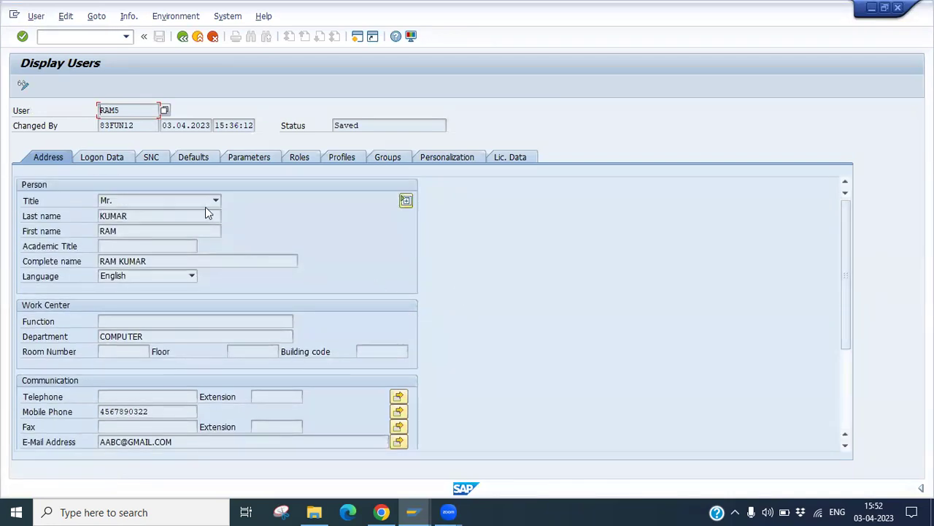
# Step: Highlight RAM5's Productive Password status on Logon Data, then confirm SAP_ALL on the Profiles tab
pyautogui.click(118, 159)
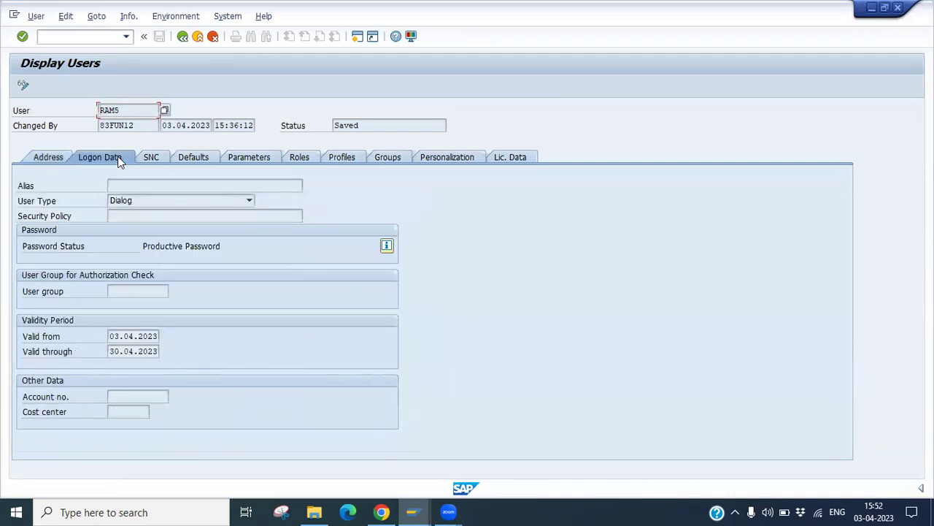
pyautogui.moveTo(139, 247); pyautogui.dragTo(232, 246)
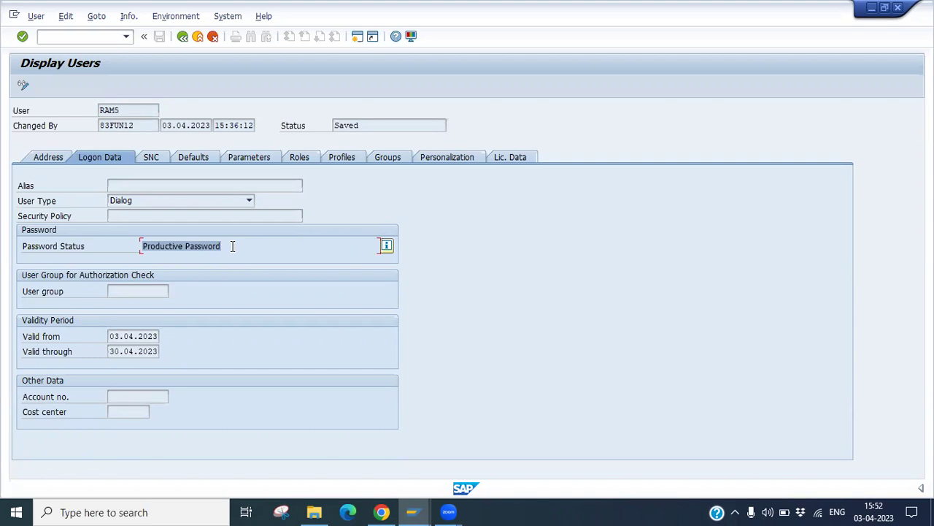
pyautogui.click(232, 246)
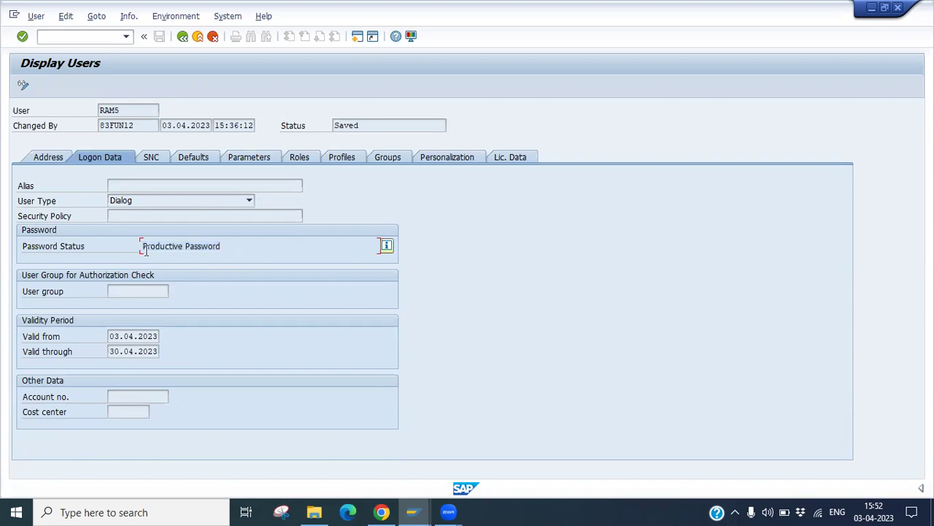
pyautogui.moveTo(142, 249); pyautogui.dragTo(227, 246)
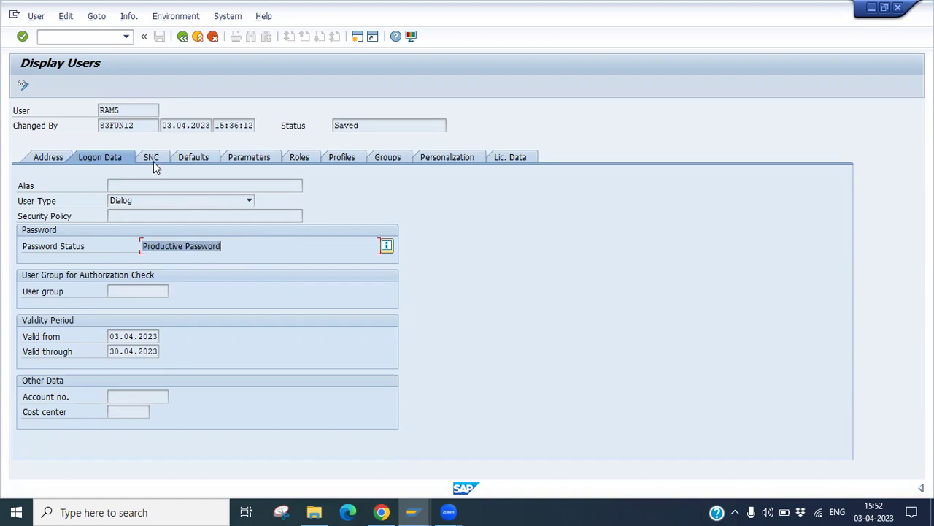
pyautogui.click(50, 162)
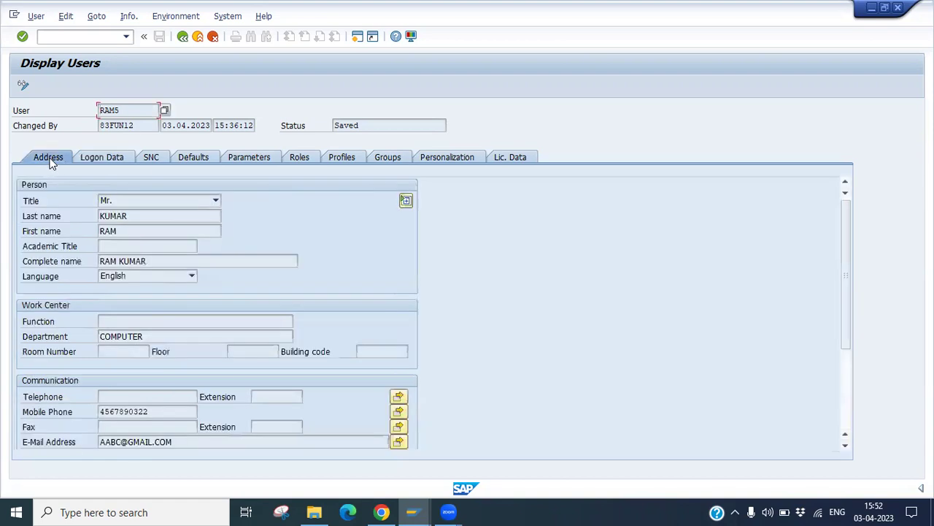
pyautogui.click(101, 162)
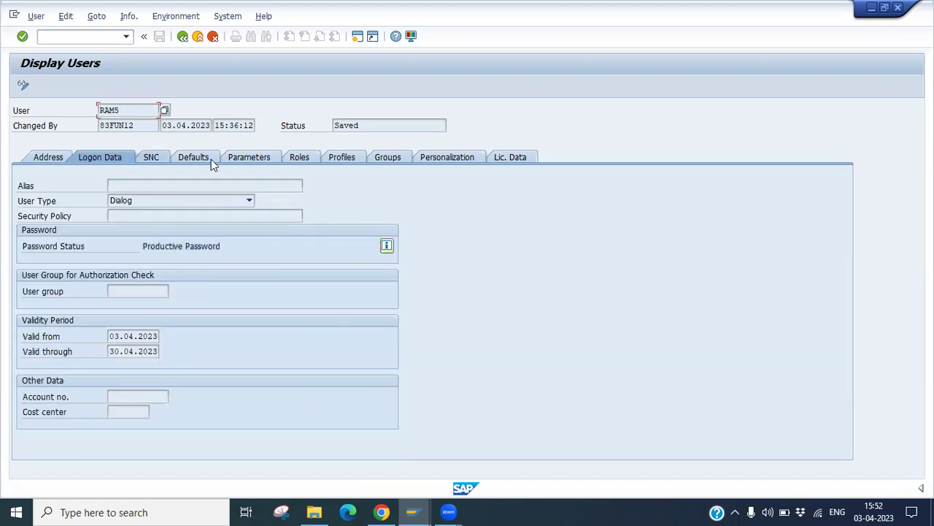
pyautogui.click(349, 156)
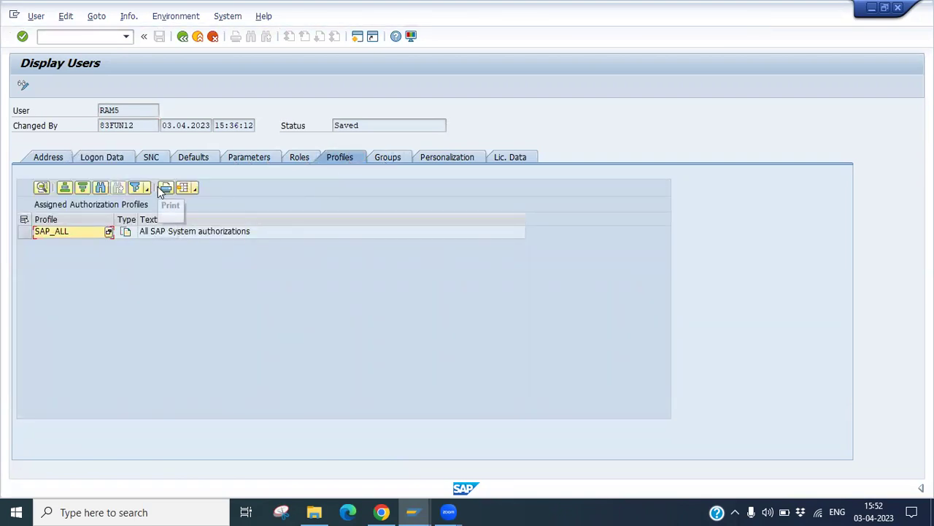
# Step: Go back to the SU01 initial screen and minimize SAP GUI to reveal SAP Logon 750
pyautogui.click(182, 36)
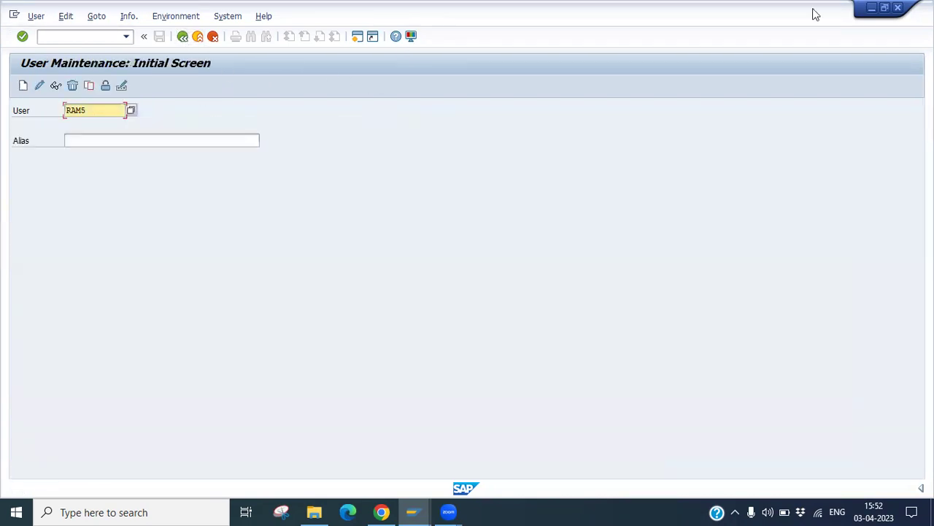
pyautogui.click(870, 8)
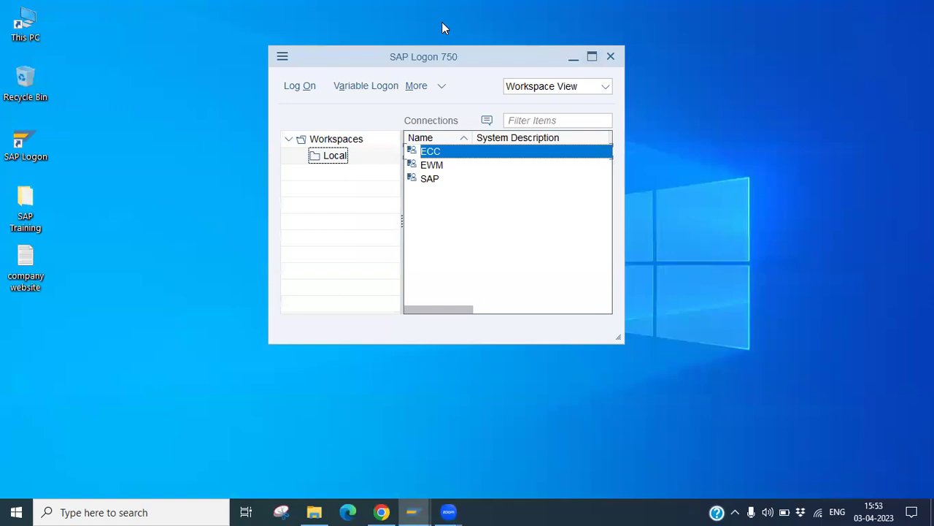
pyautogui.click(523, 34)
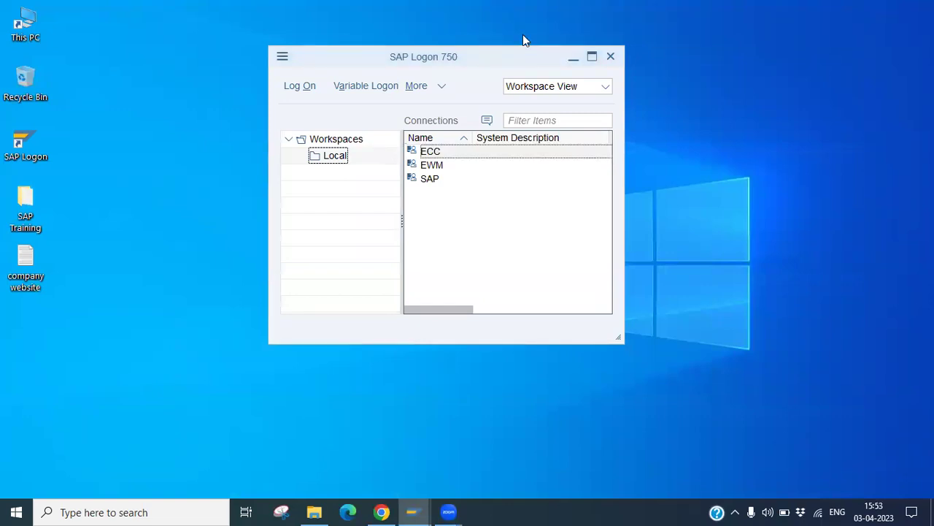